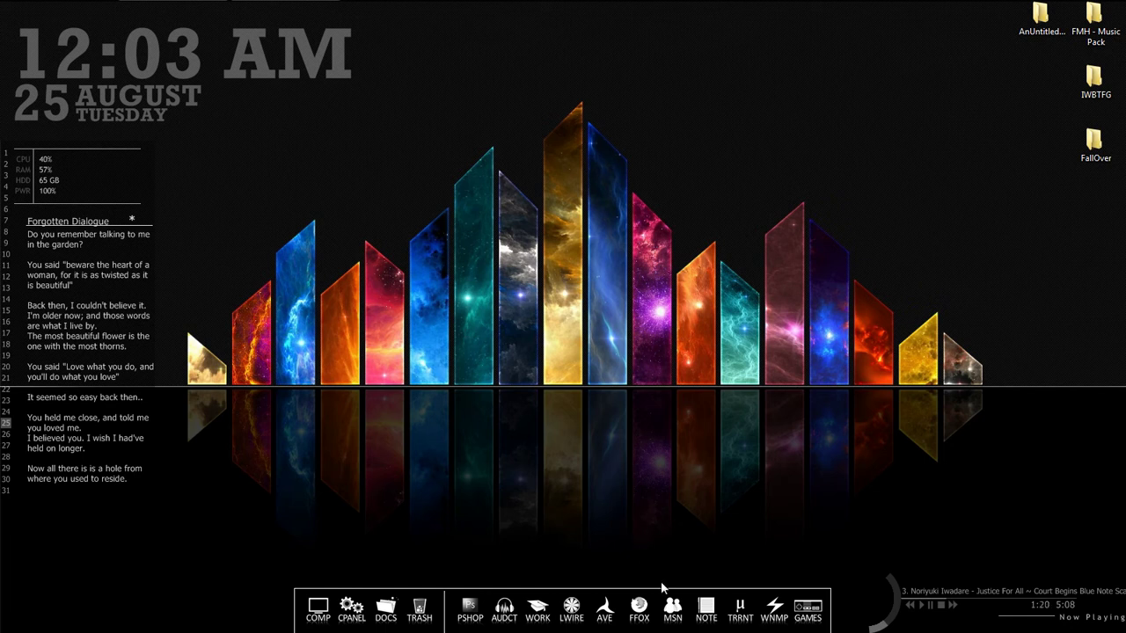
Add the FallOver desktop folder to the dock and remove it again.
drag(1094, 143, 453, 612)
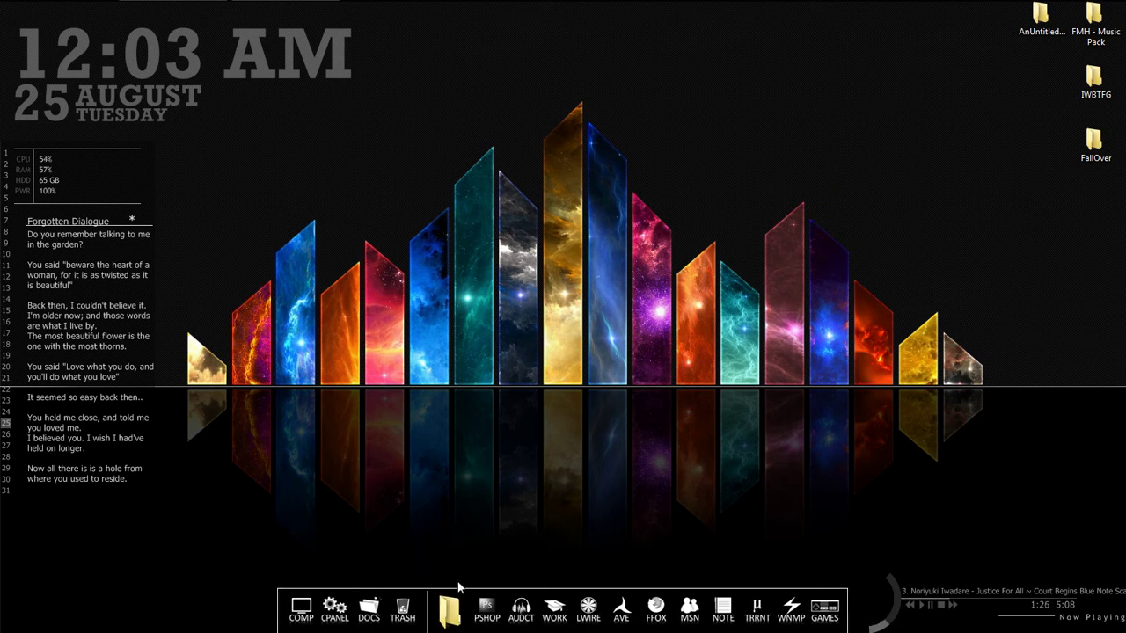
drag(449, 607, 446, 411)
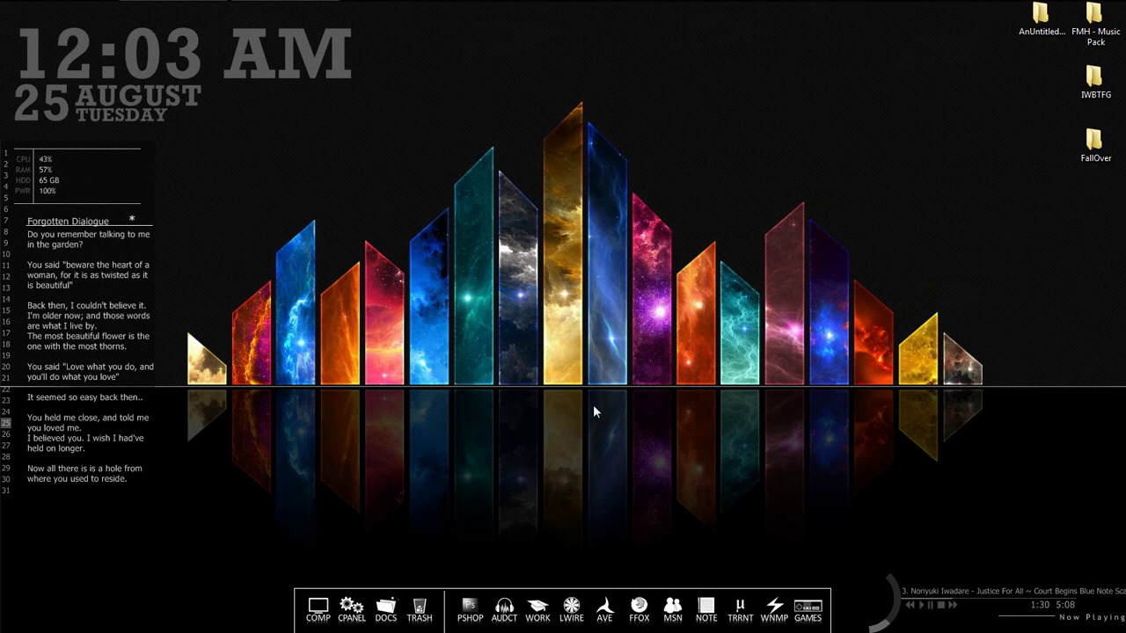
Launch Firefox, leave its window minimised, and quit the running dock.
click(637, 601)
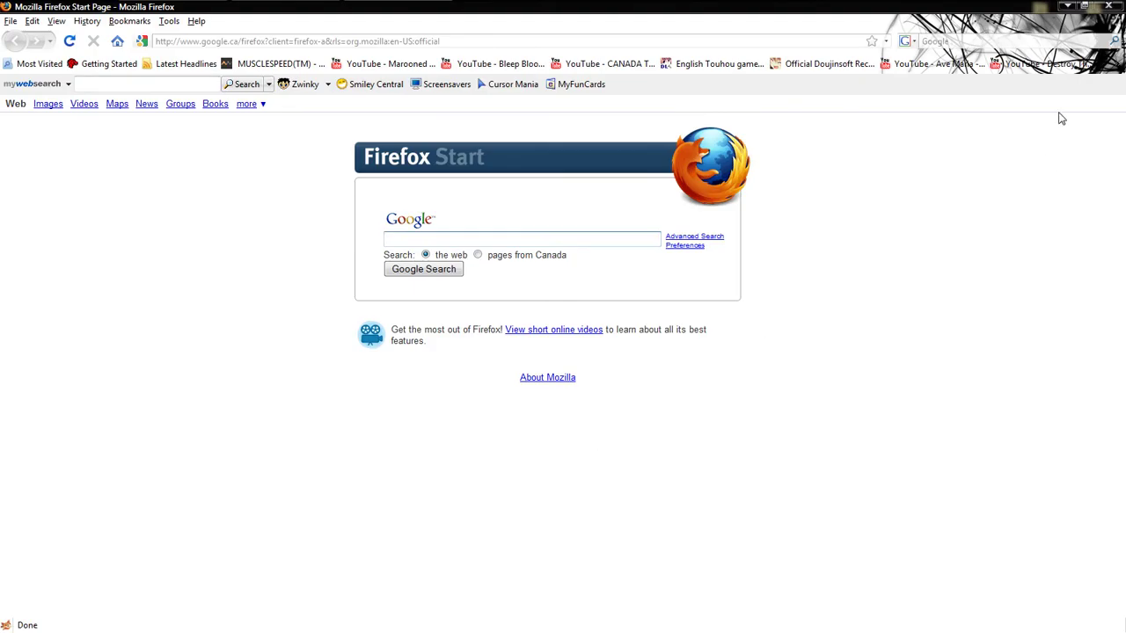
click(1064, 7)
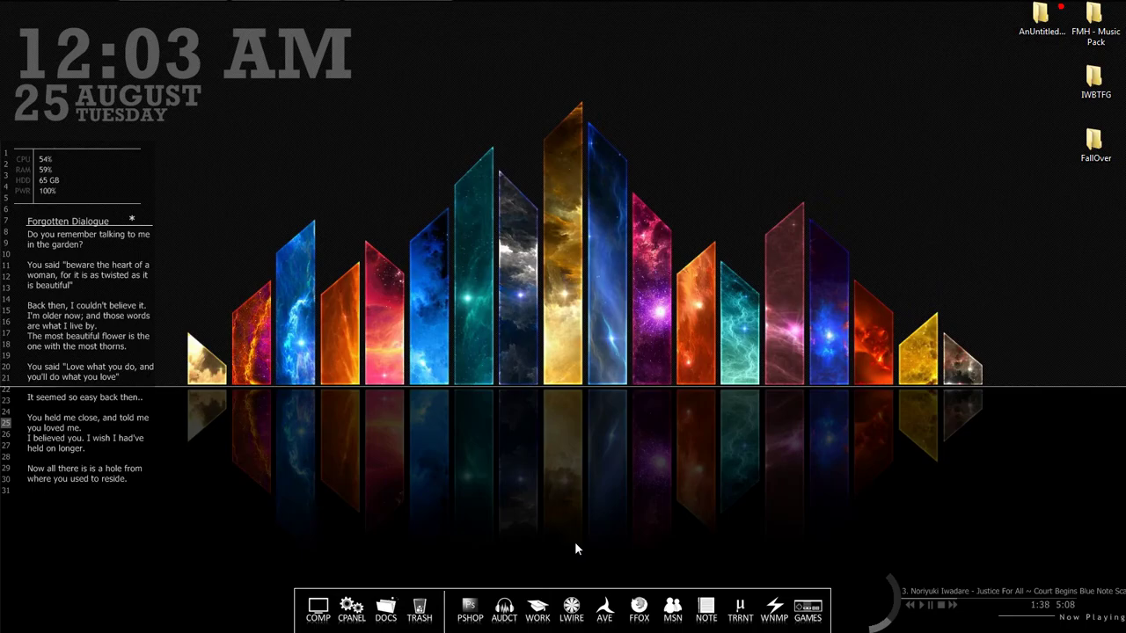
right_click(570, 607)
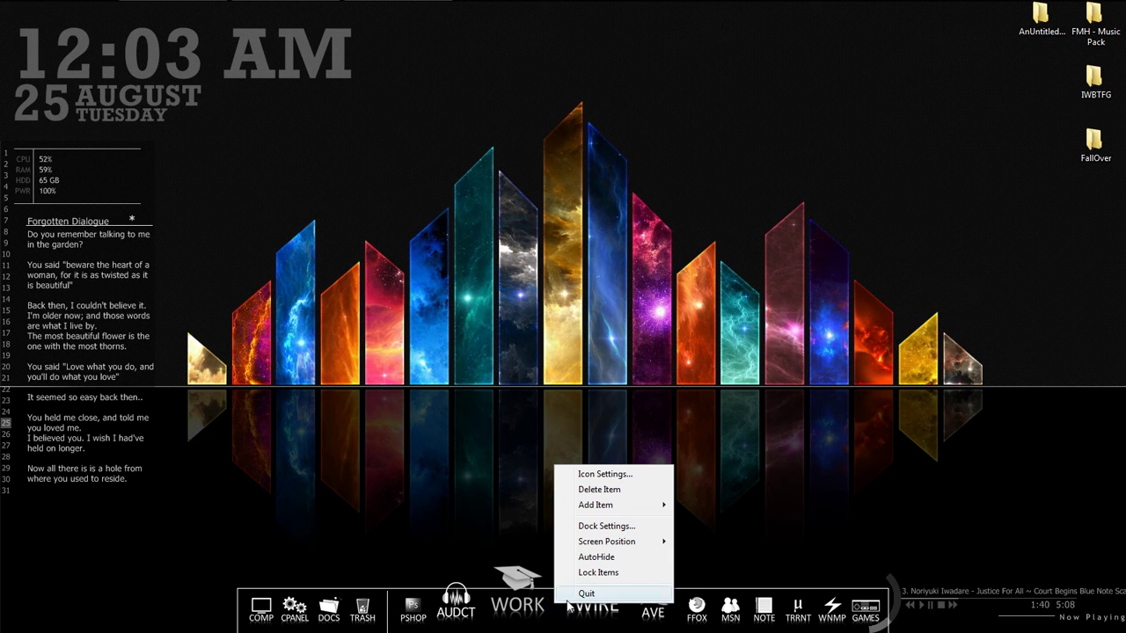
click(576, 596)
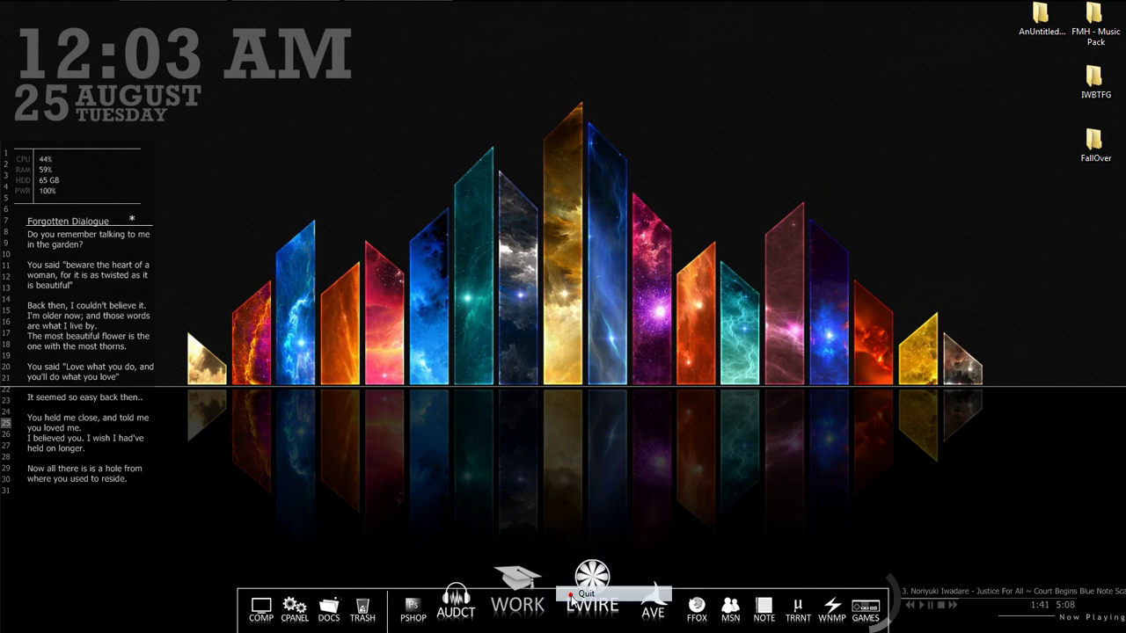
Switch to Firefox, search Google for RocketDock and open the About RocketDock page on rocketdock.com.
click(400, 10)
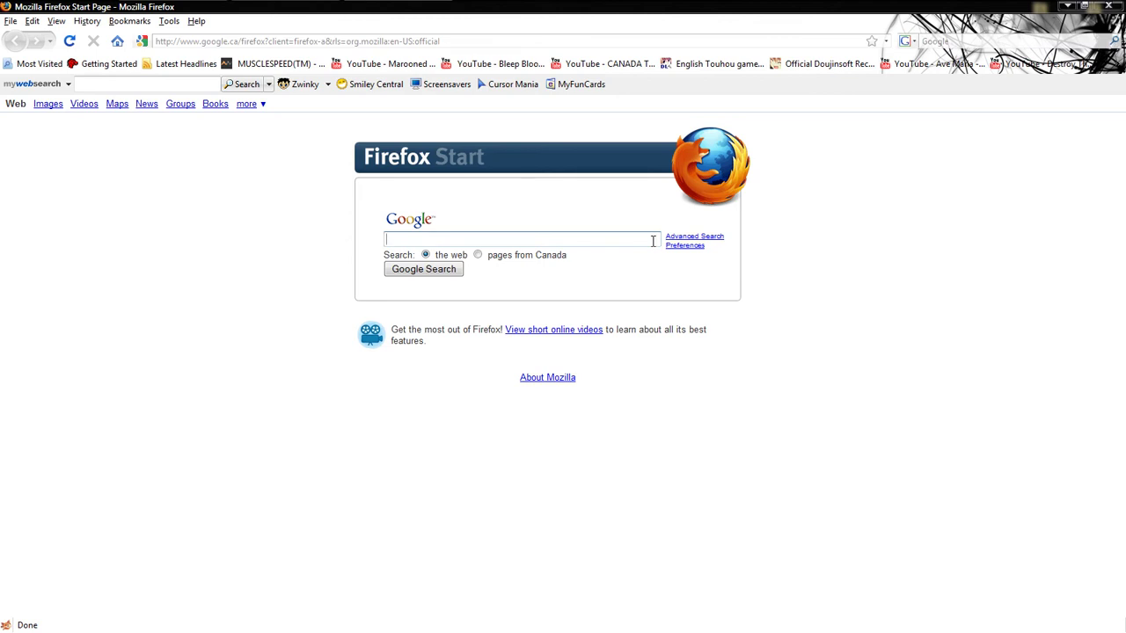
text(RocketDock)
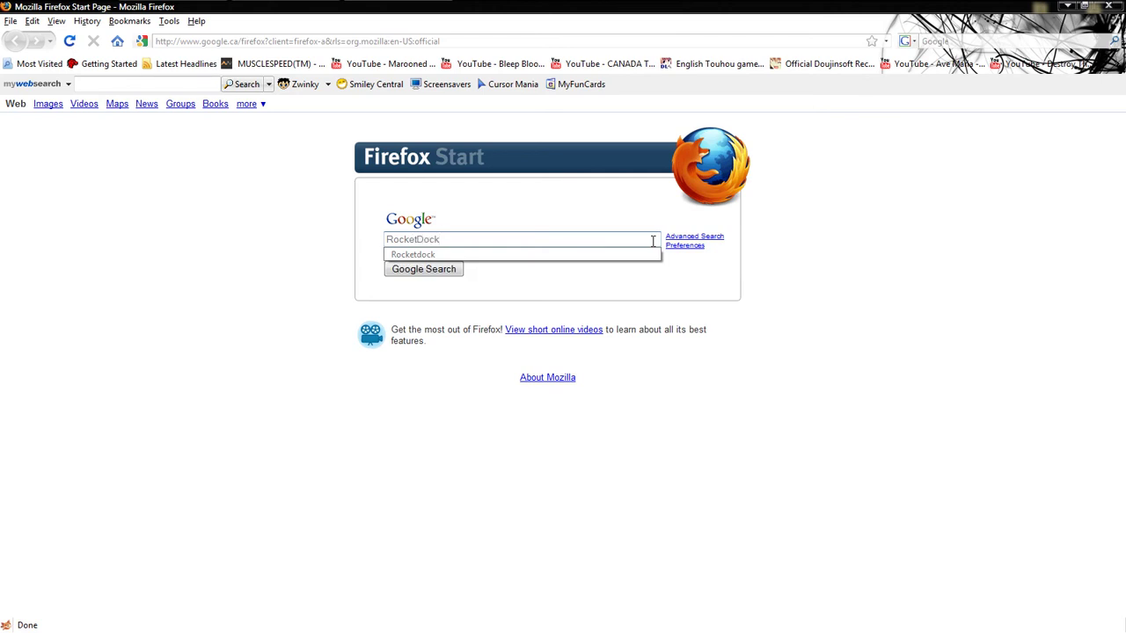
key(Return)
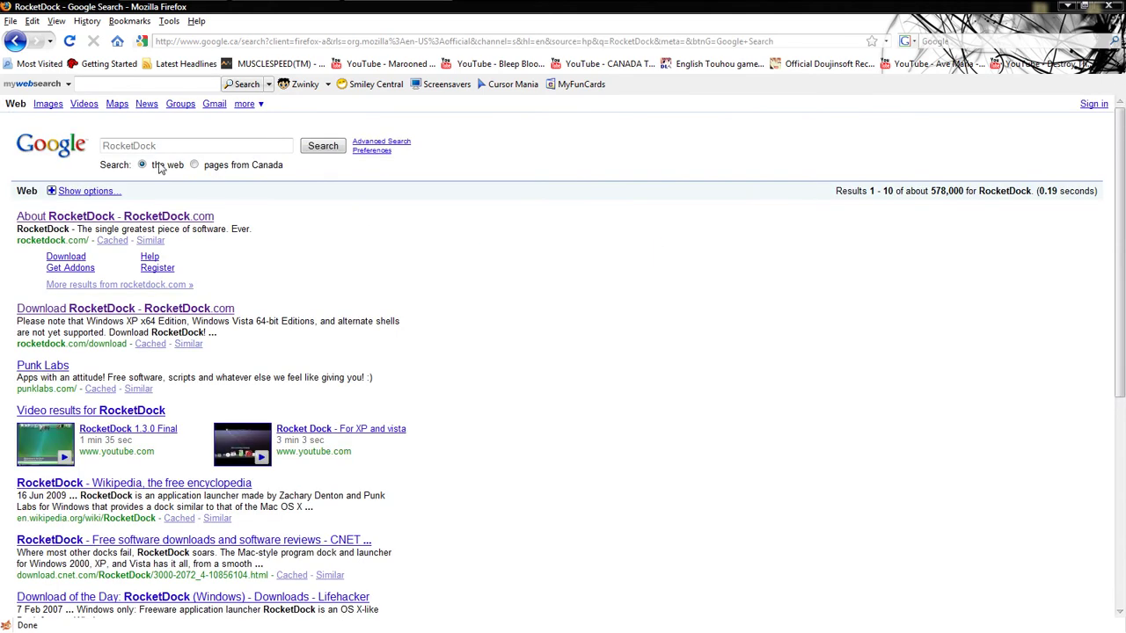
click(132, 218)
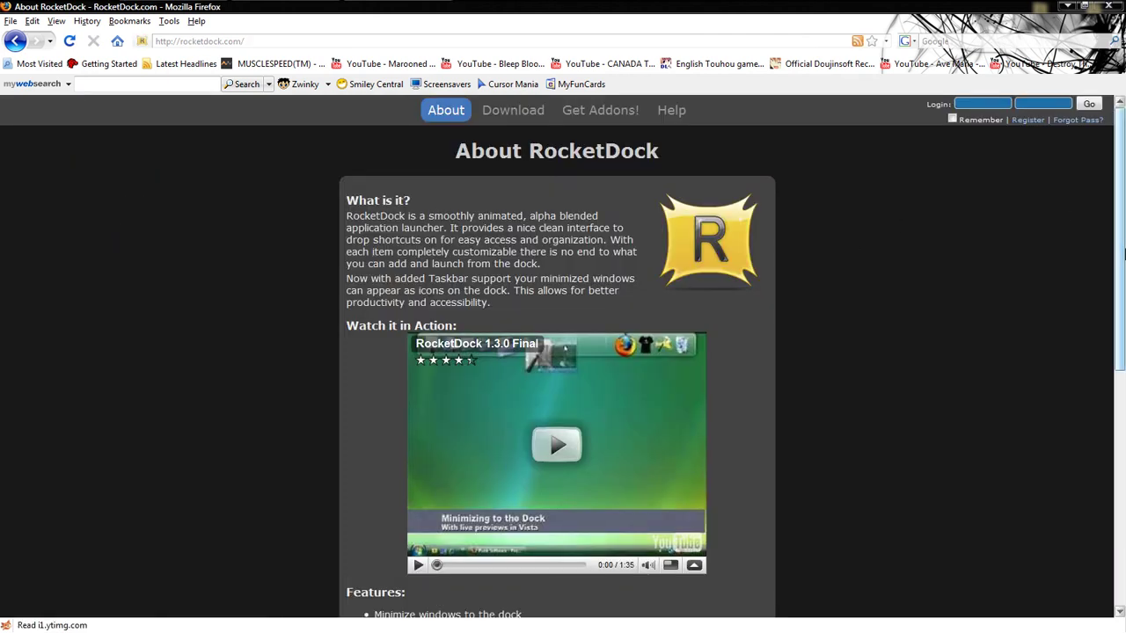
Review the Features list on the About RocketDock page down to its last entry.
drag(1124, 233, 1110, 468)
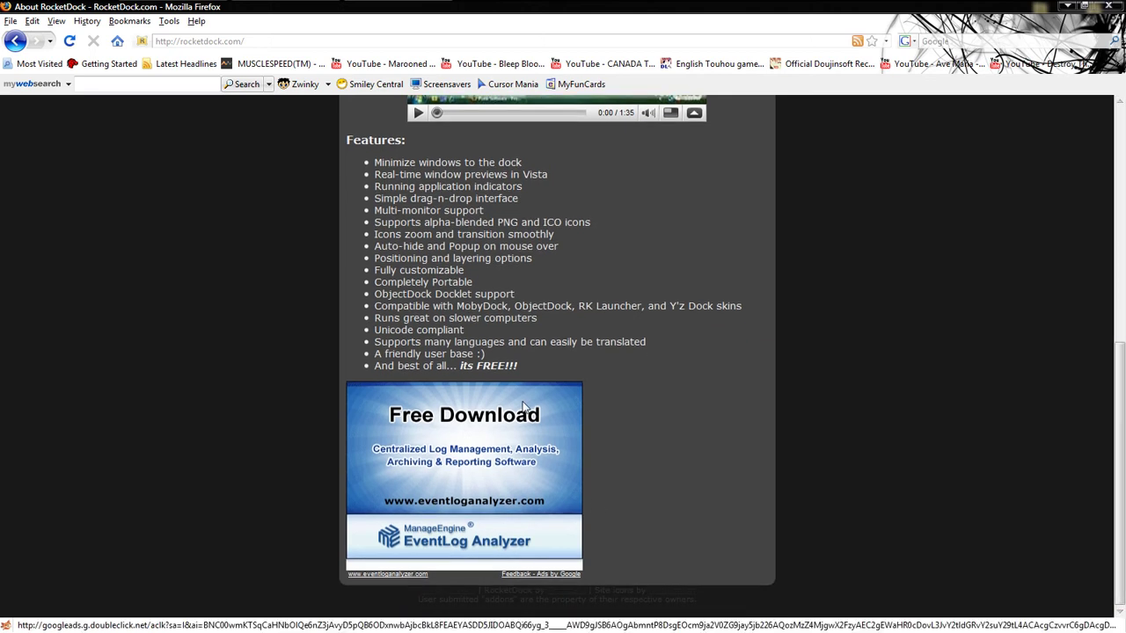
drag(518, 366, 376, 369)
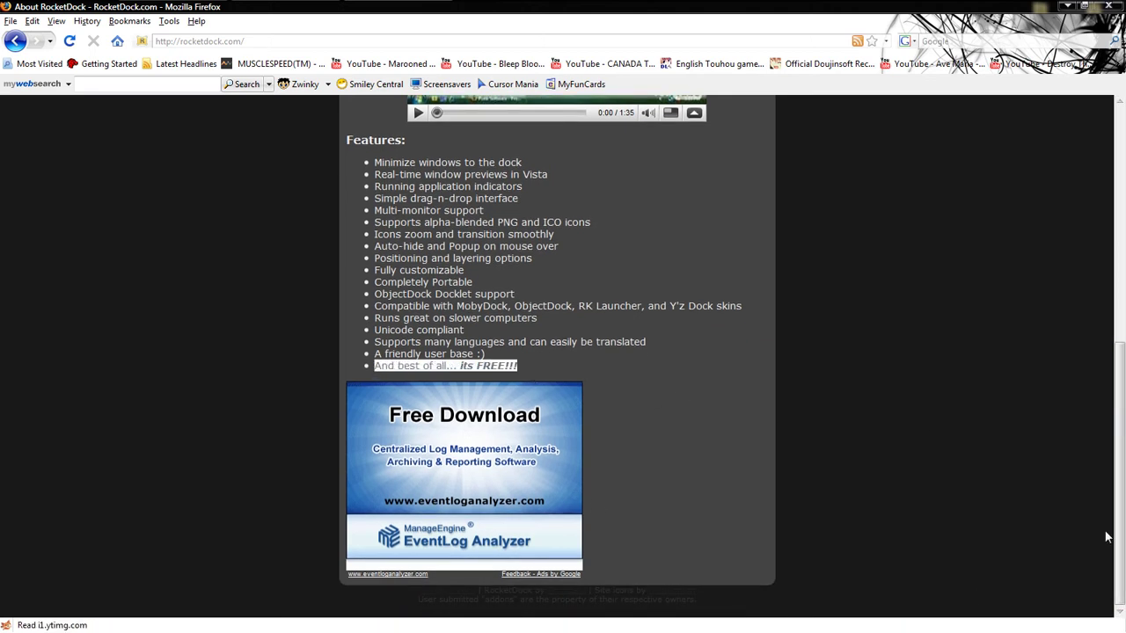
drag(1114, 528, 1114, 282)
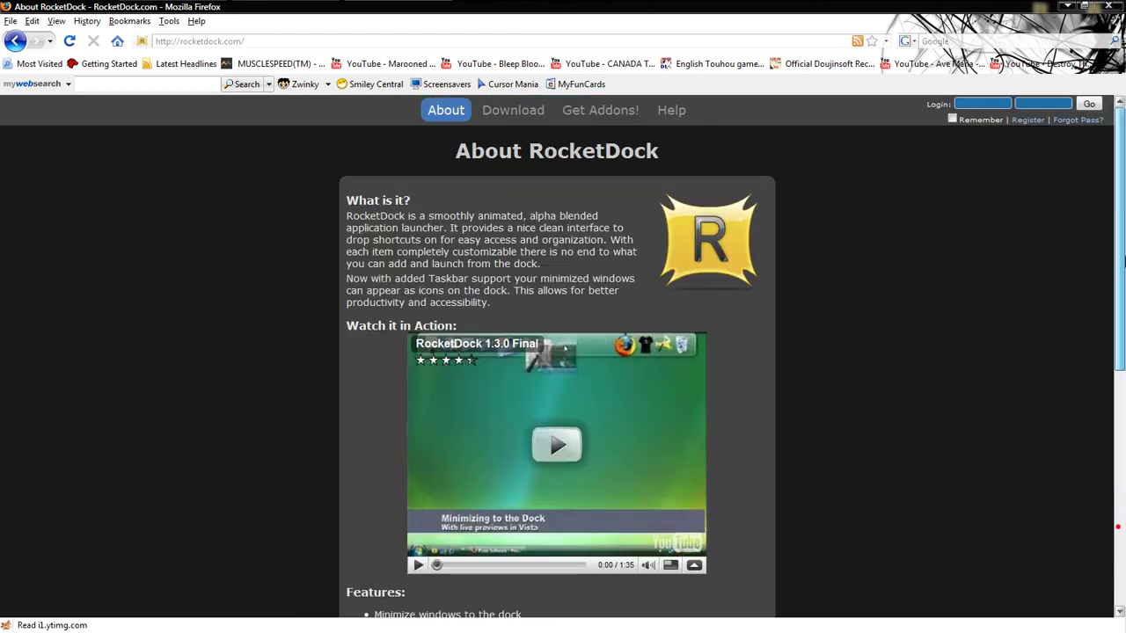
Check the system requirements on the site's download page and download the RocketDock installer.
click(511, 113)
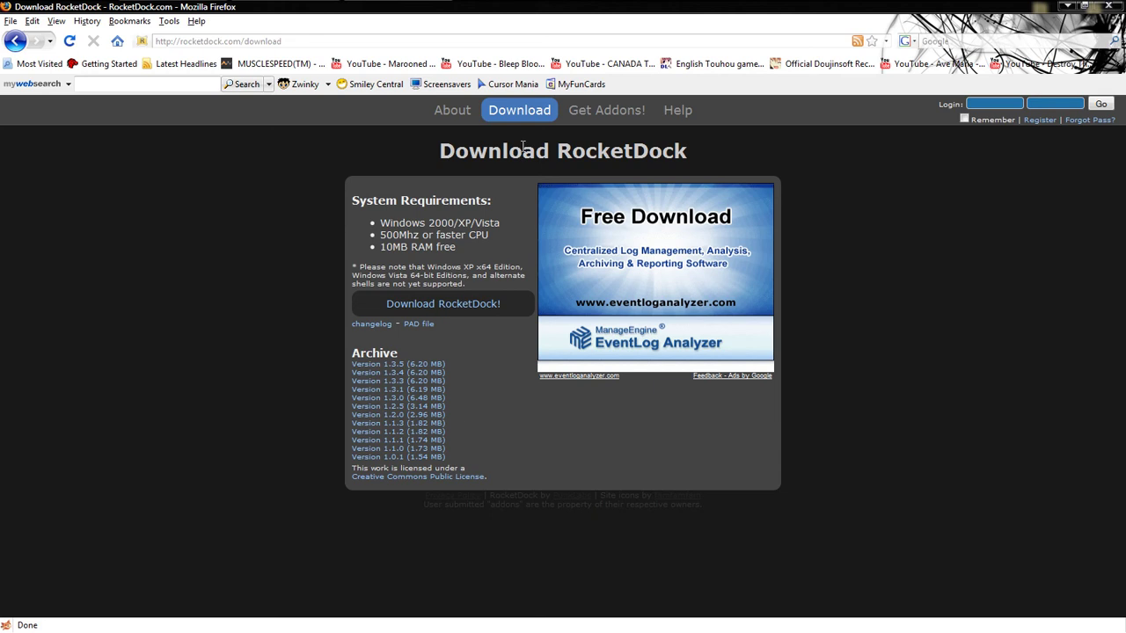
drag(381, 223, 468, 250)
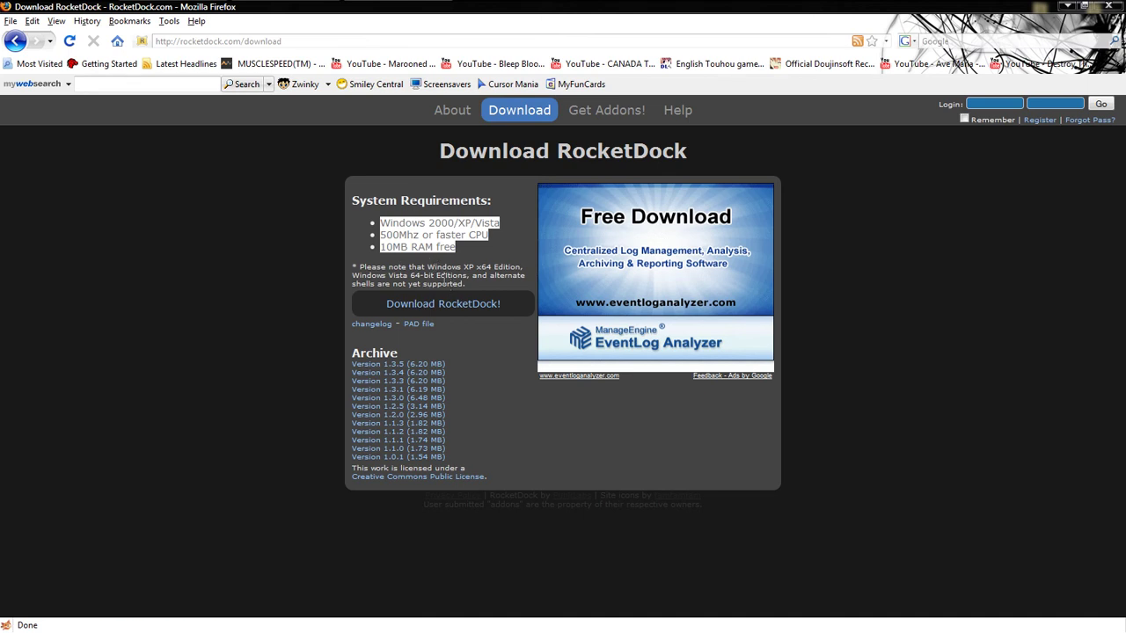
click(468, 310)
click(682, 293)
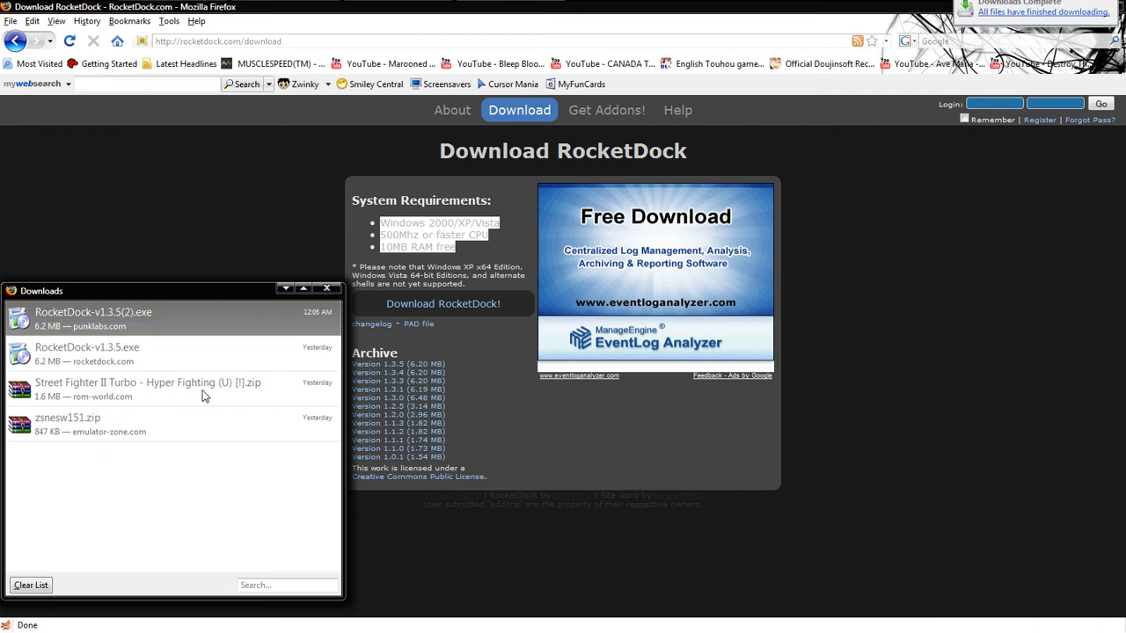
Run the downloaded RocketDock-v1.3.5(2).exe installer and choose English as the setup language.
right_click(154, 345)
click(156, 322)
right_click(153, 321)
click(202, 335)
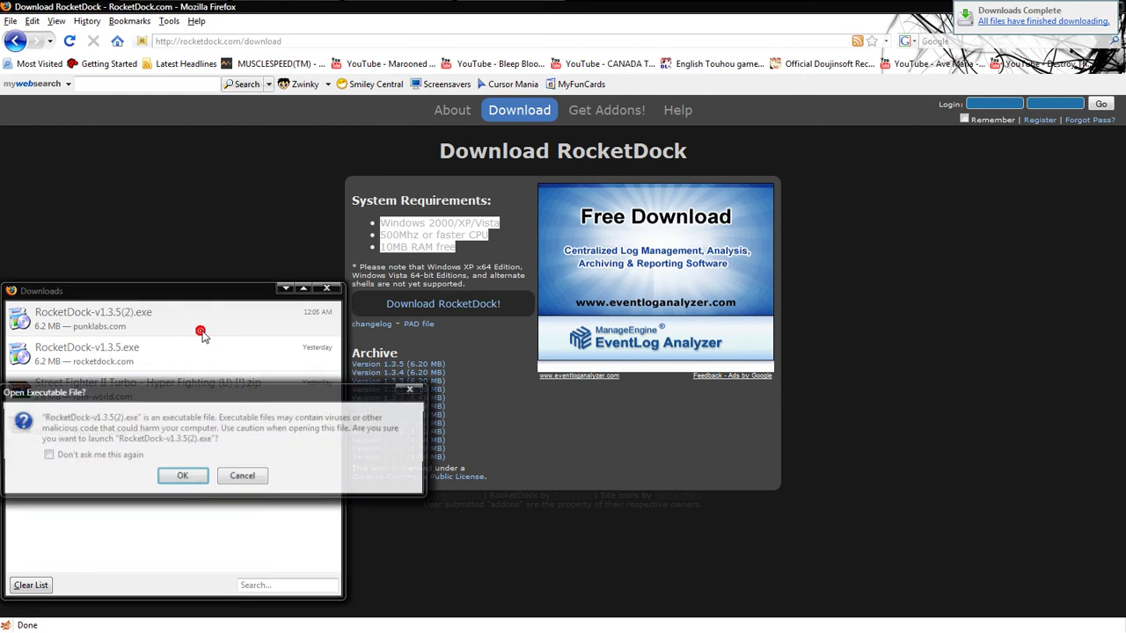
click(182, 475)
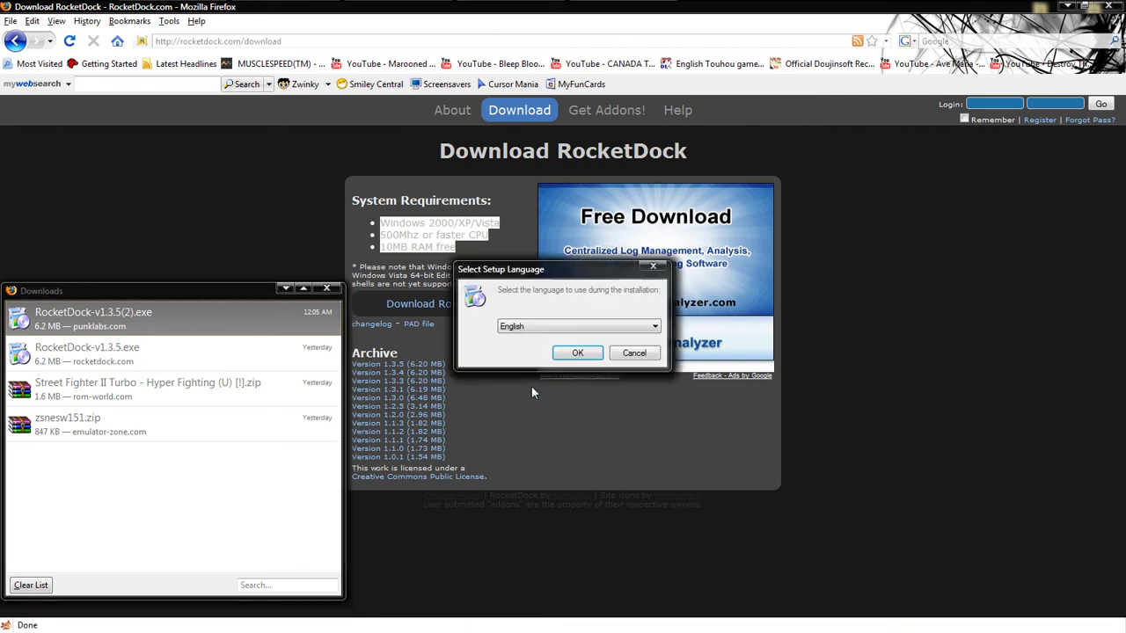
click(575, 327)
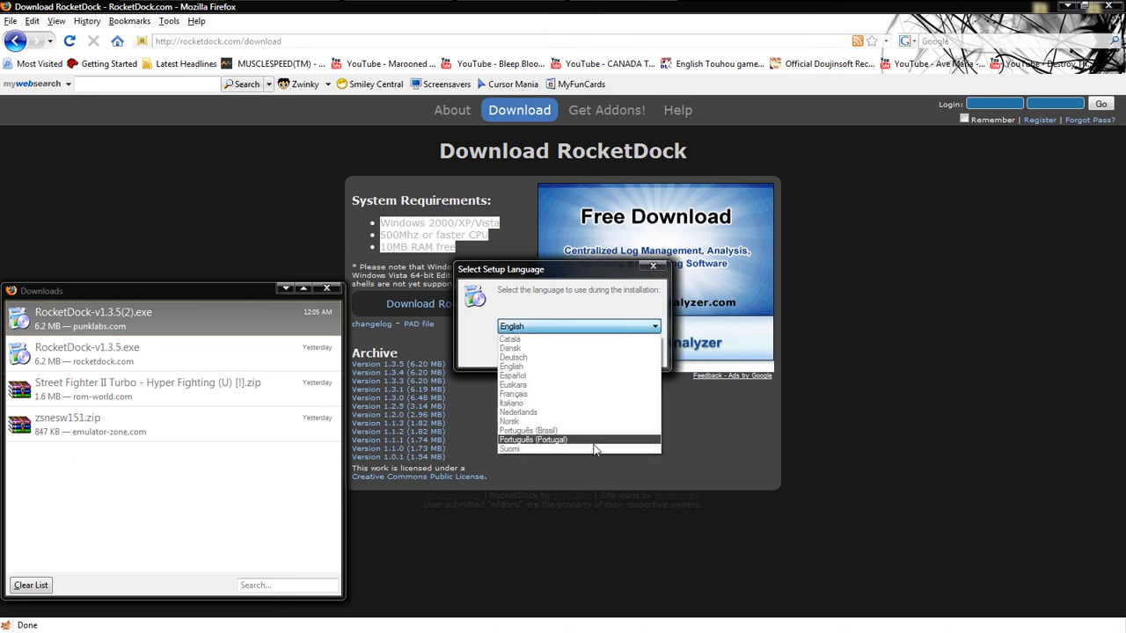
click(563, 368)
click(574, 353)
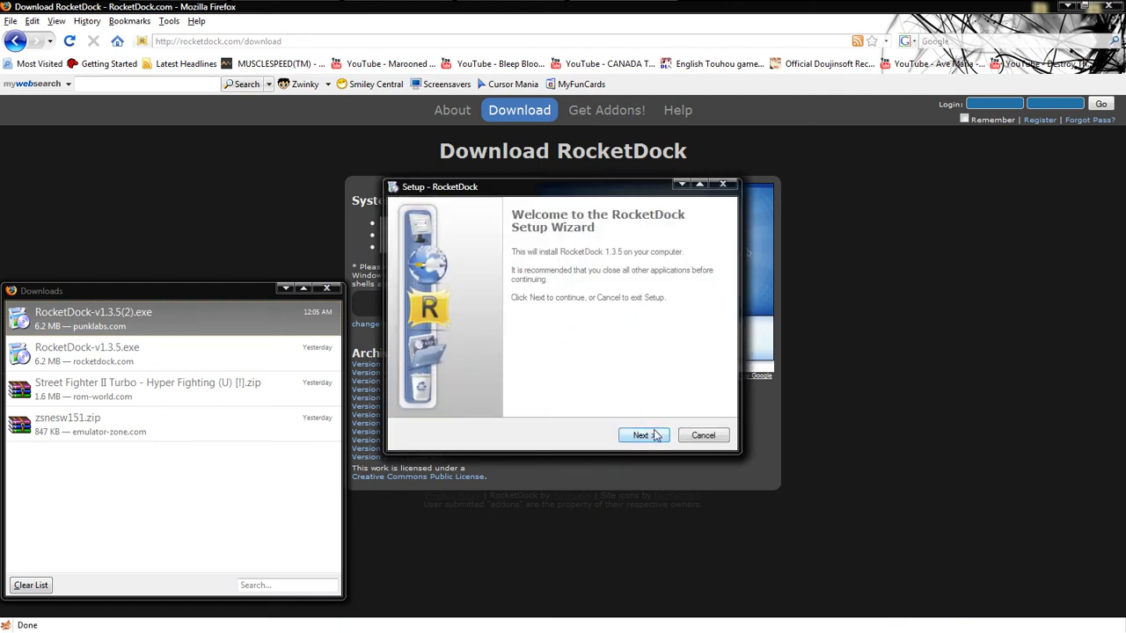
Accept the license agreement in the RocketDock Setup Wizard and continue to the destination choice.
click(643, 436)
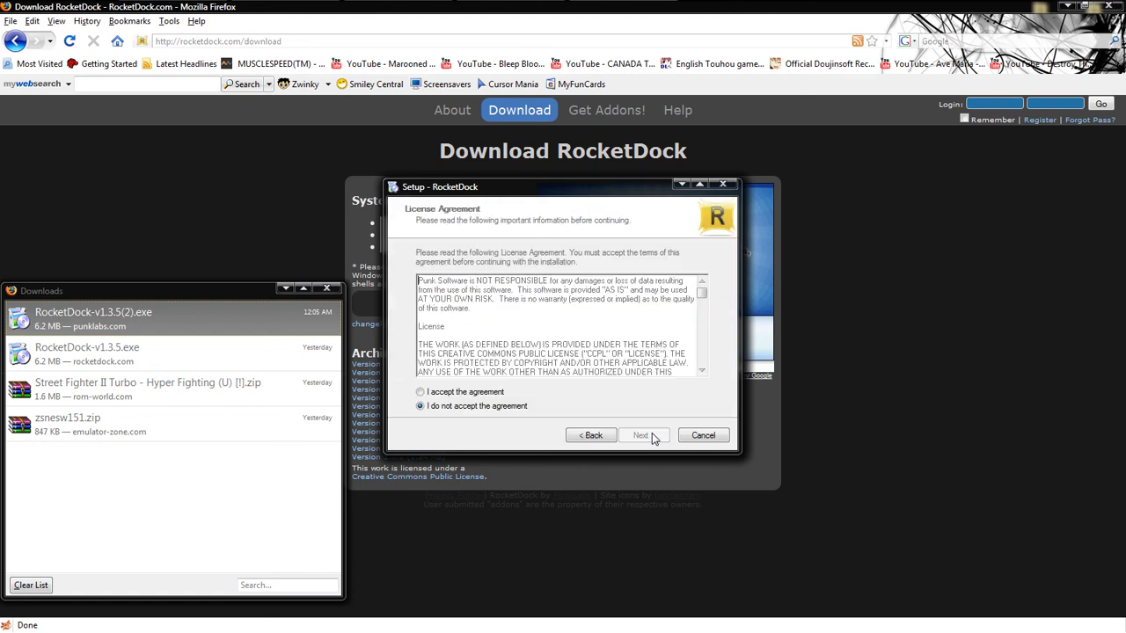
click(483, 395)
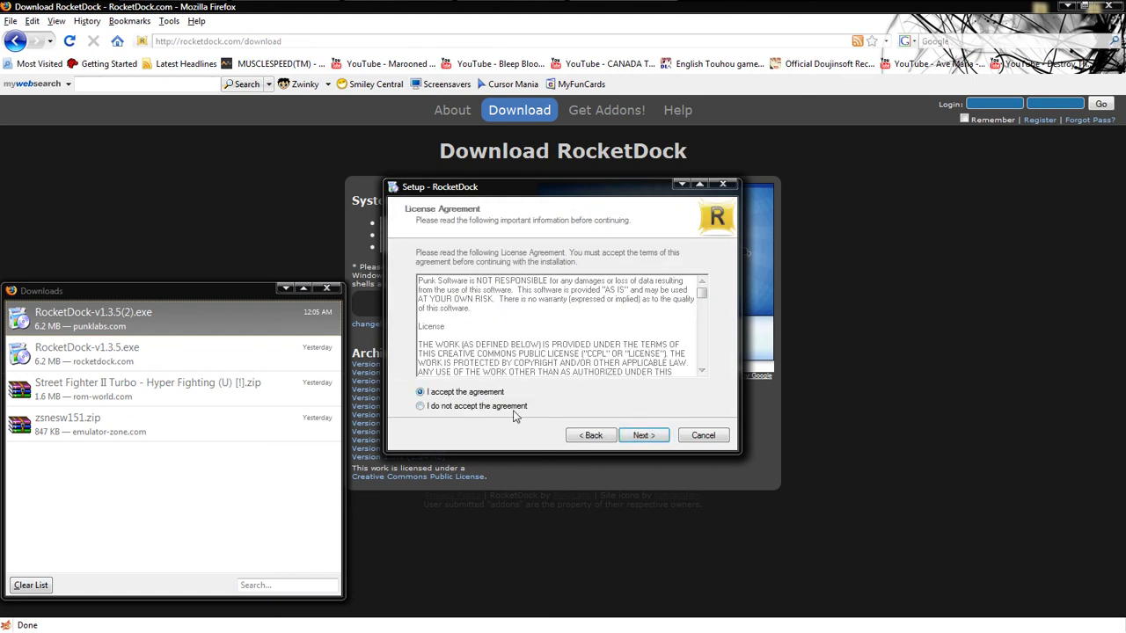
drag(702, 293, 702, 358)
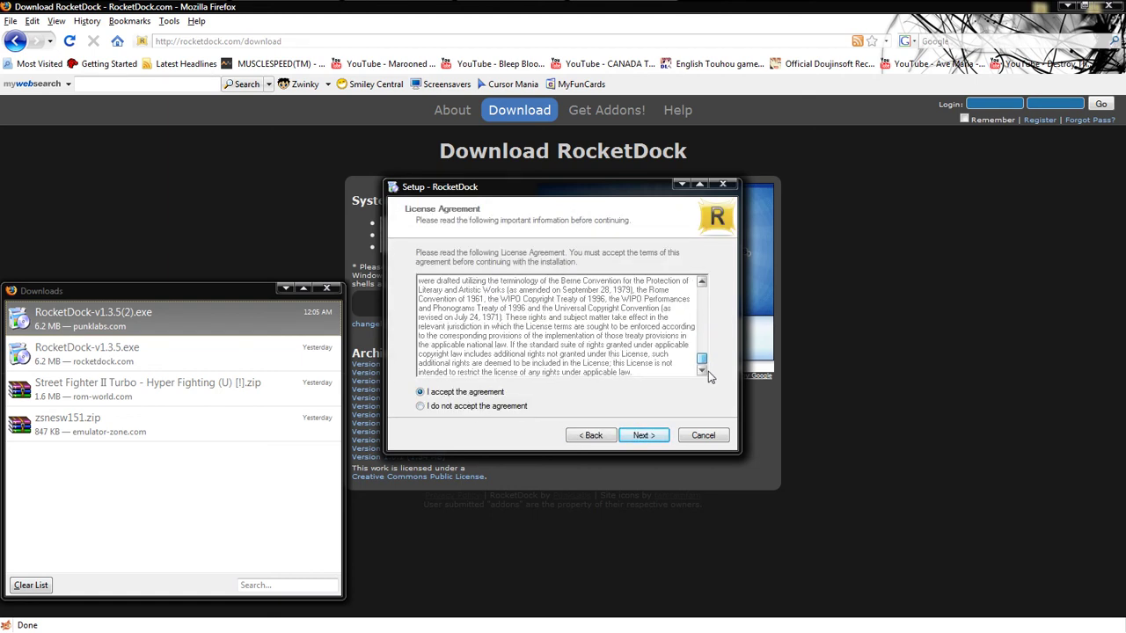
click(642, 435)
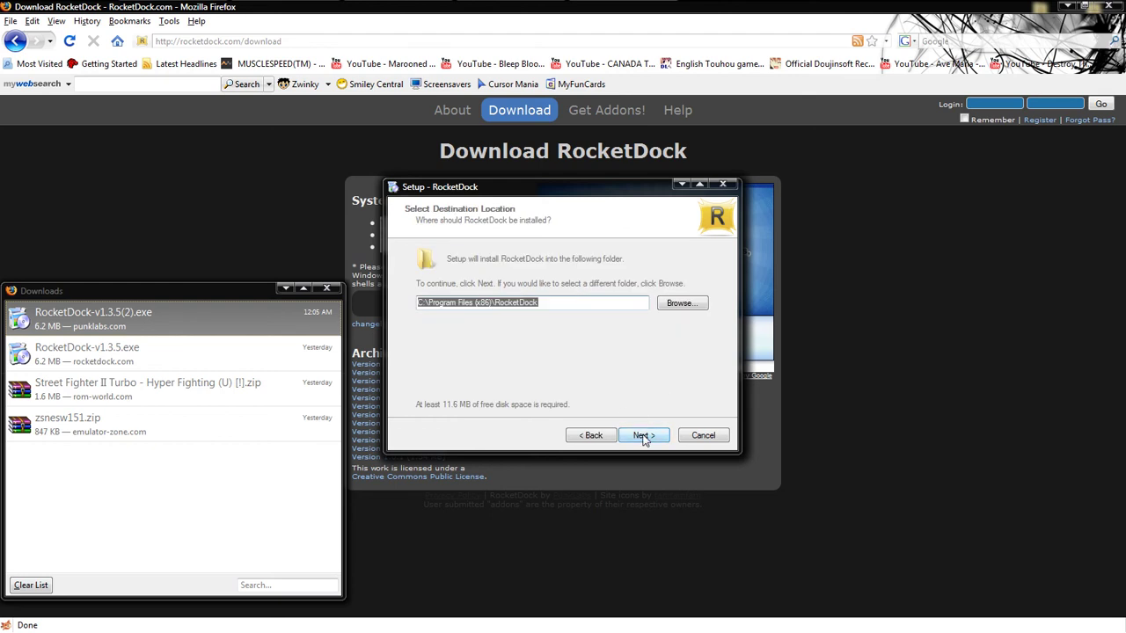
Try to install RocketDock into C:\Program Files (x86)\RocketDock without a desktop icon, and abort the setup after one retry.
click(643, 437)
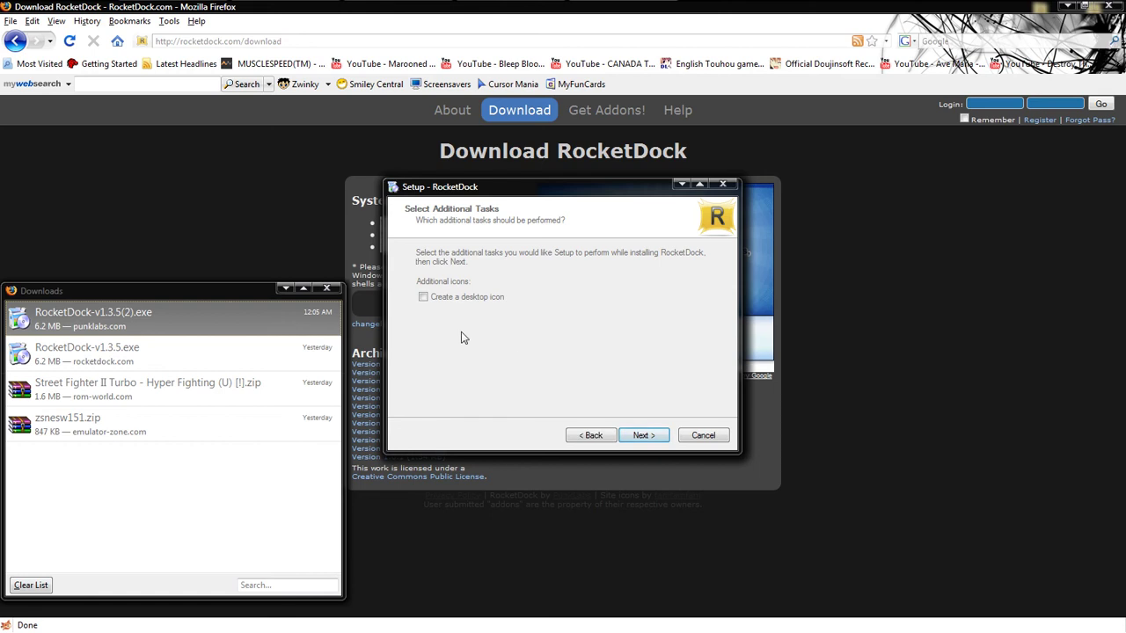
click(643, 437)
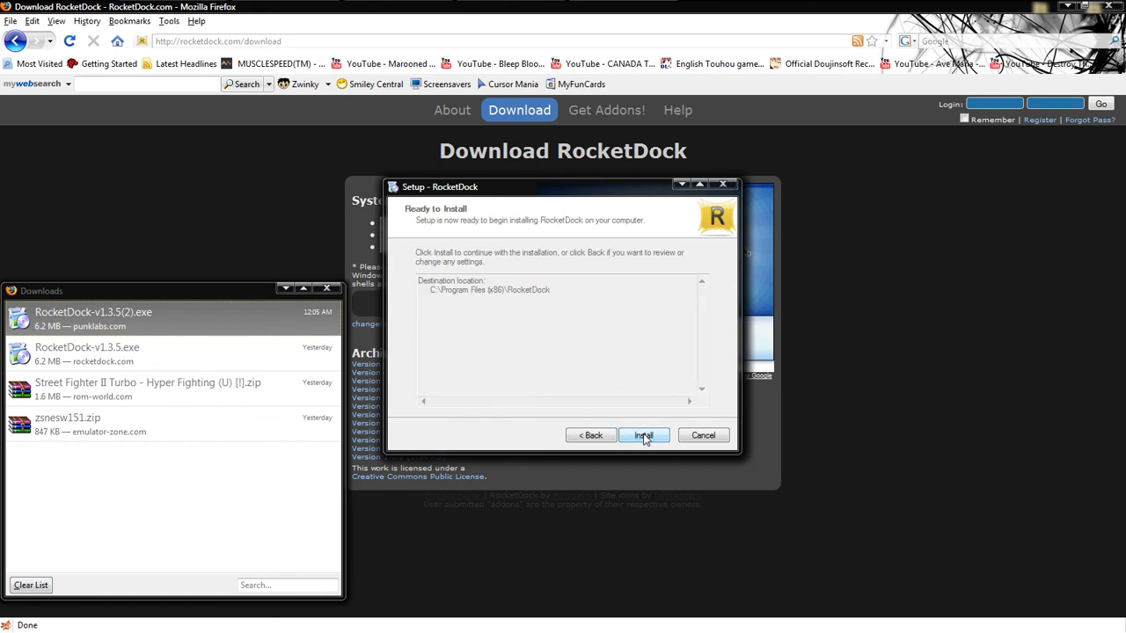
click(655, 436)
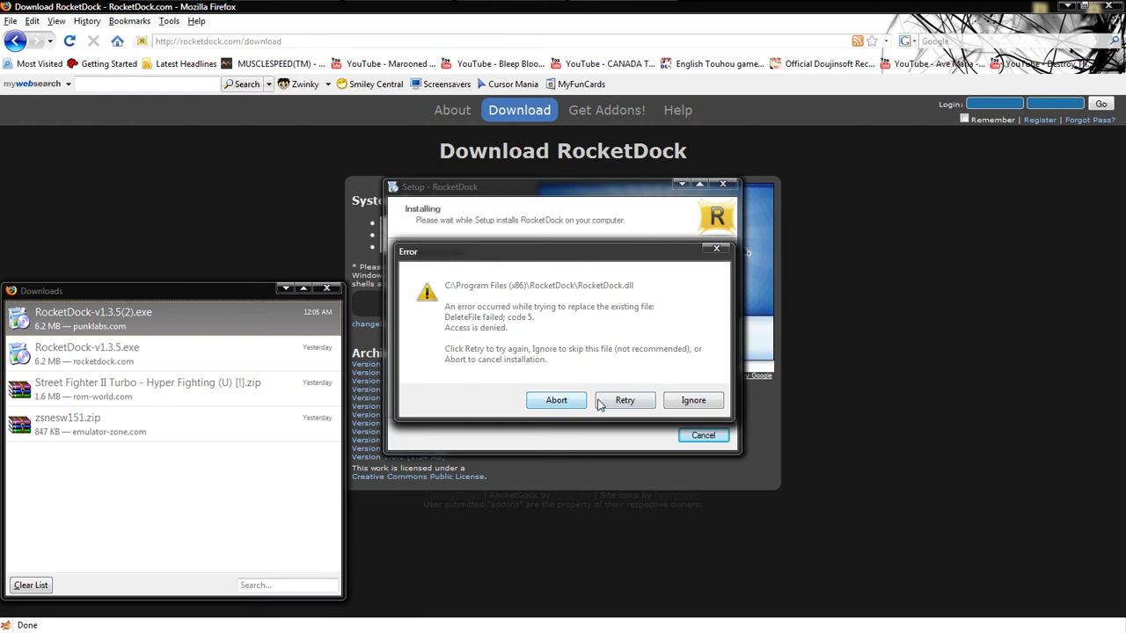
click(624, 404)
click(573, 403)
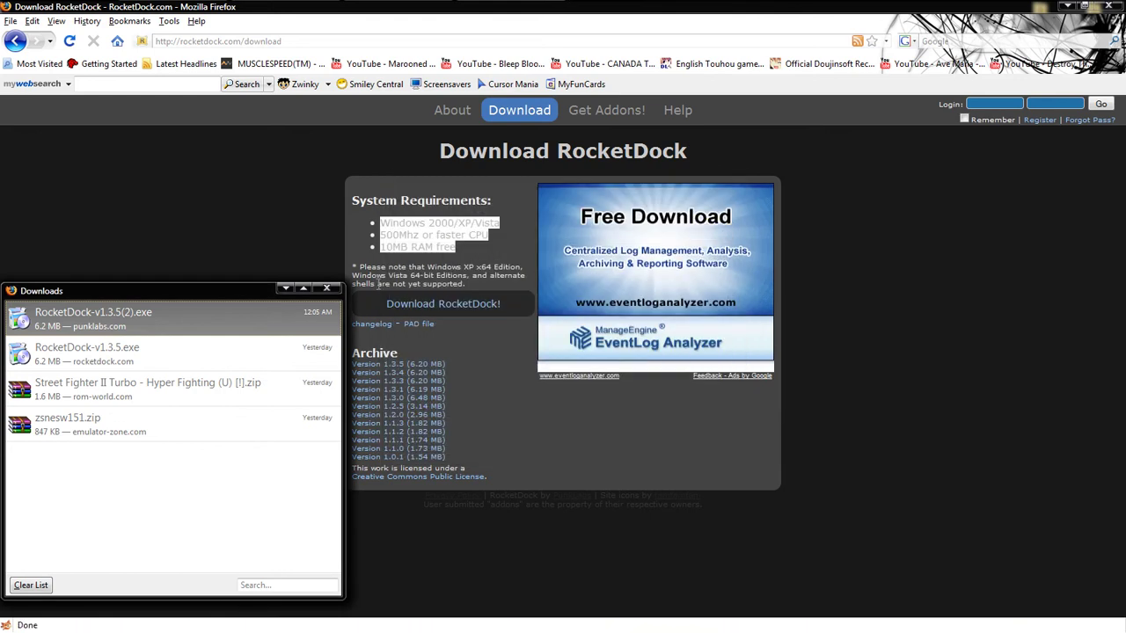
Close the Downloads window and launch the already installed RocketDock from the desktop.
click(326, 289)
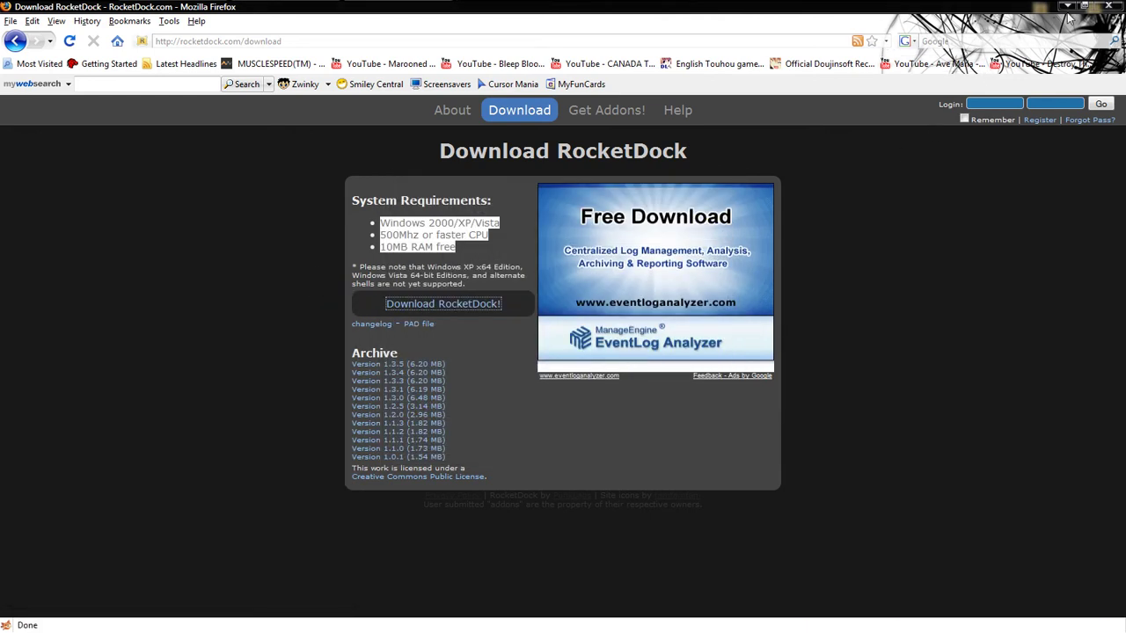
click(1068, 7)
mouse_move(278, 7)
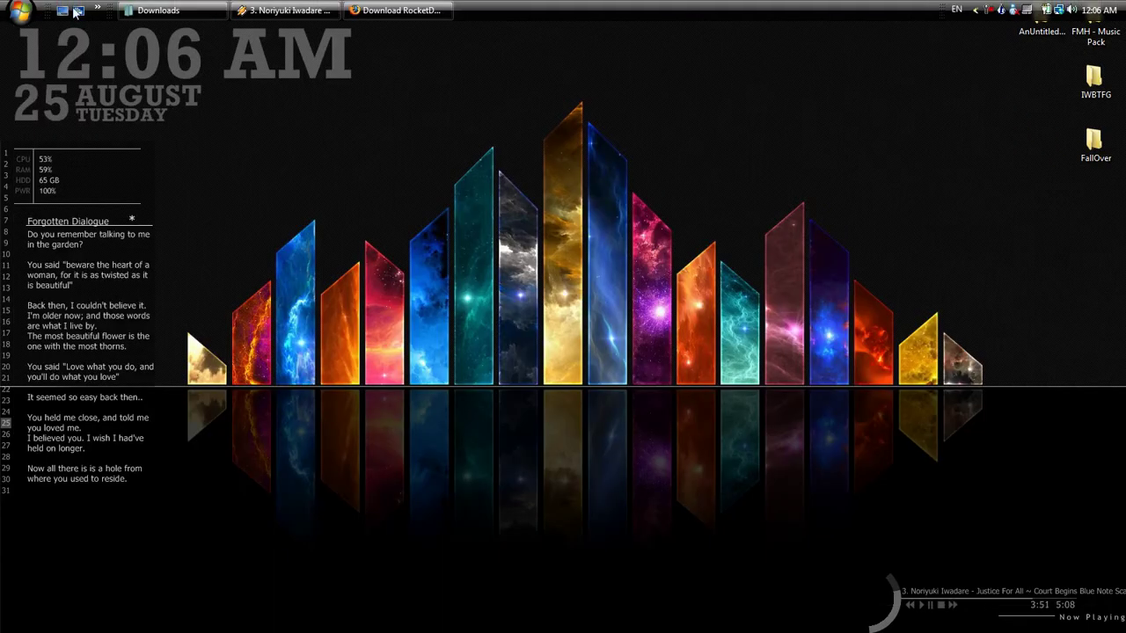
click(35, 16)
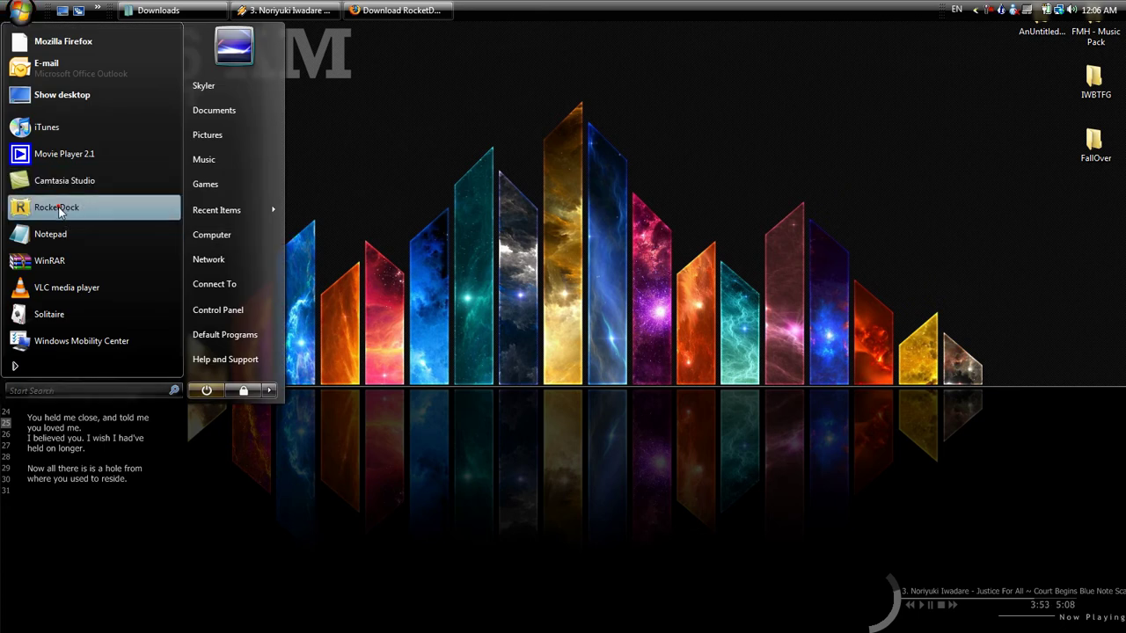
click(58, 206)
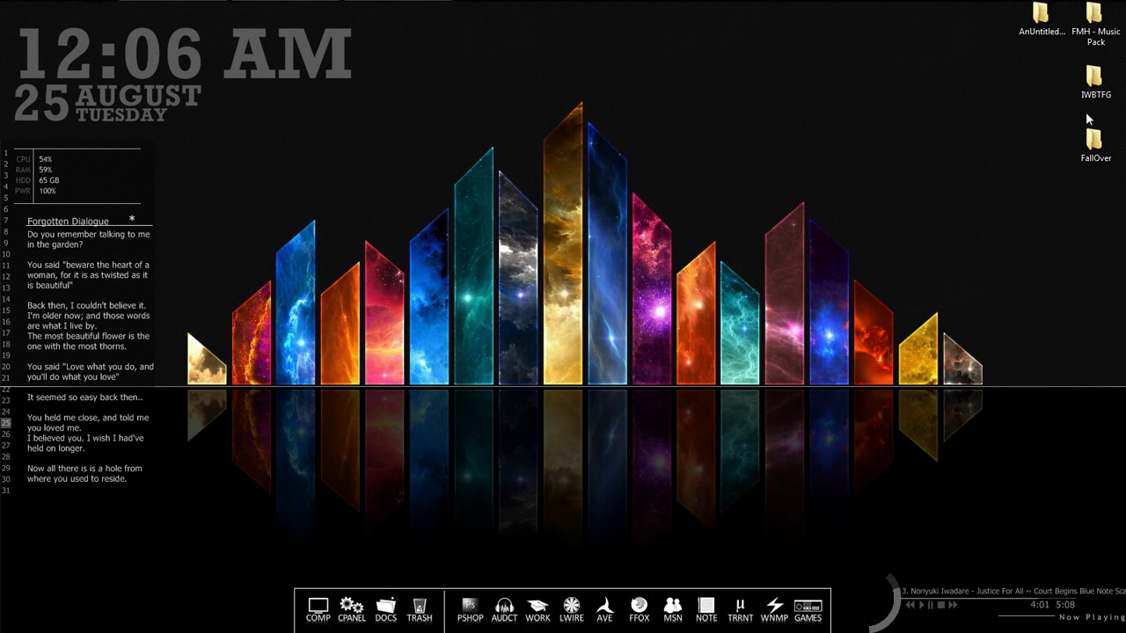
Add the FallOver desktop folder to the dock just after the TRASH item.
drag(1094, 140, 435, 612)
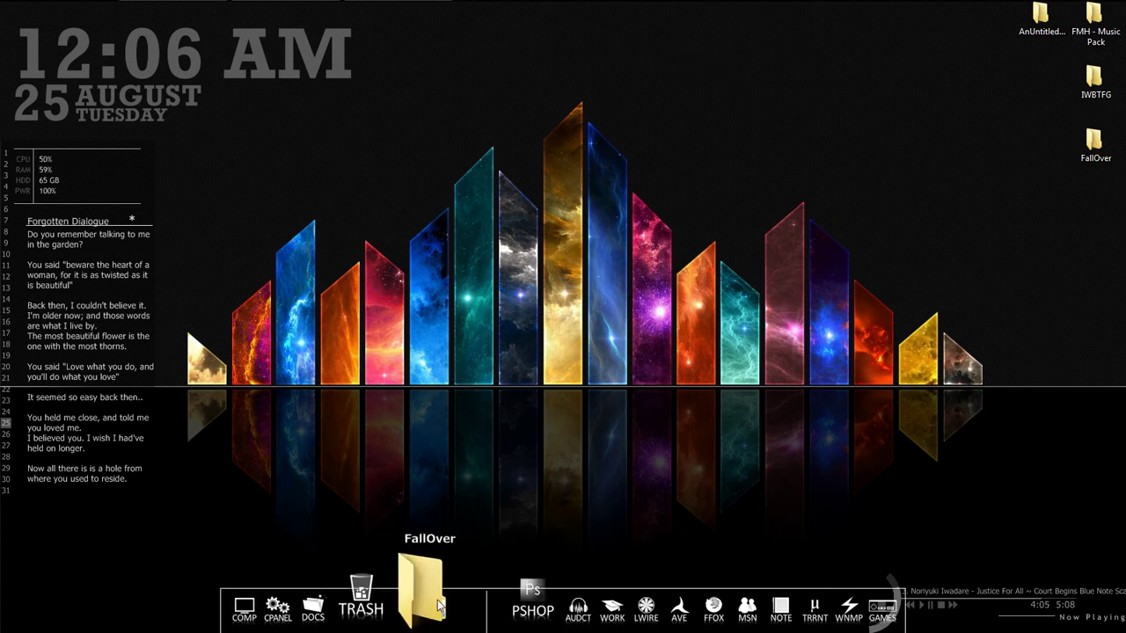
right_click(435, 597)
click(679, 438)
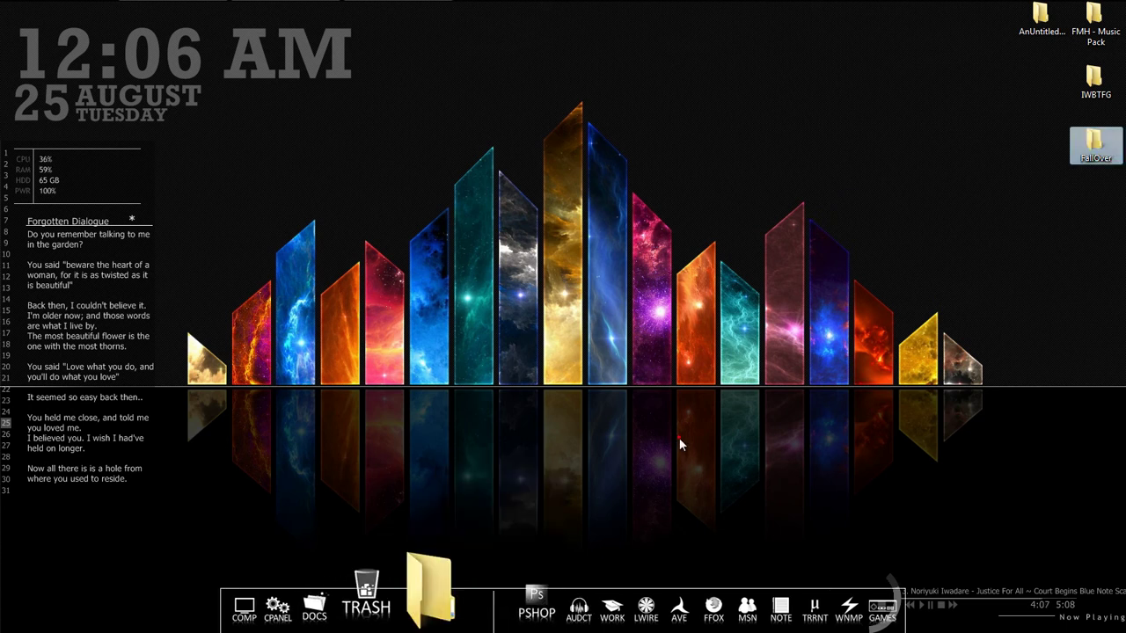
Switch to Firefox and open deviantart.com.
click(364, 6)
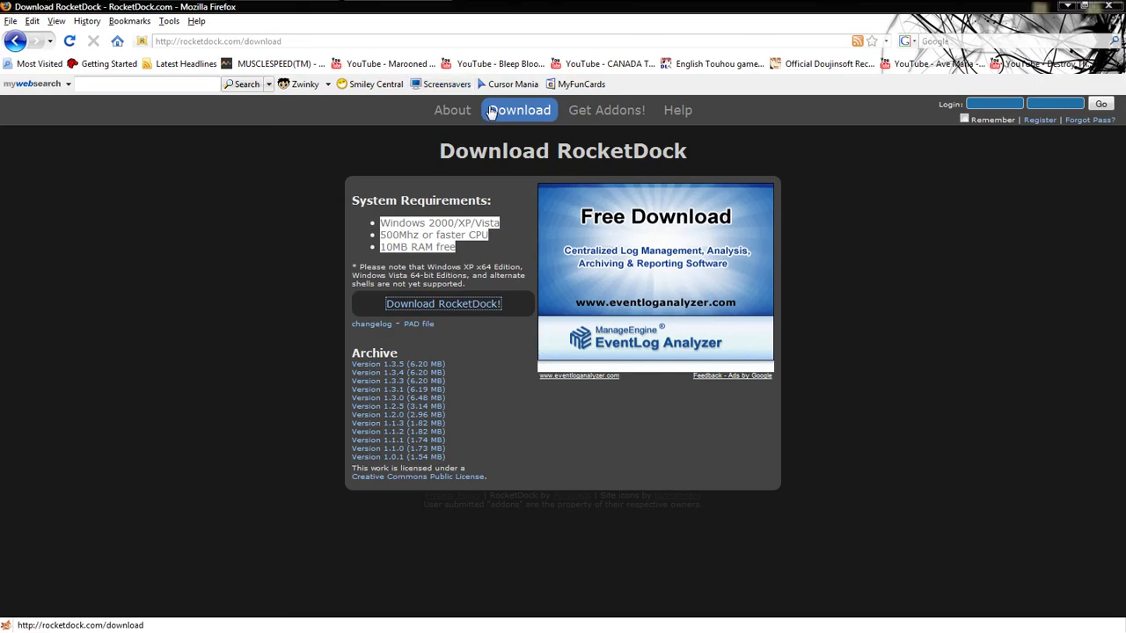
click(721, 42)
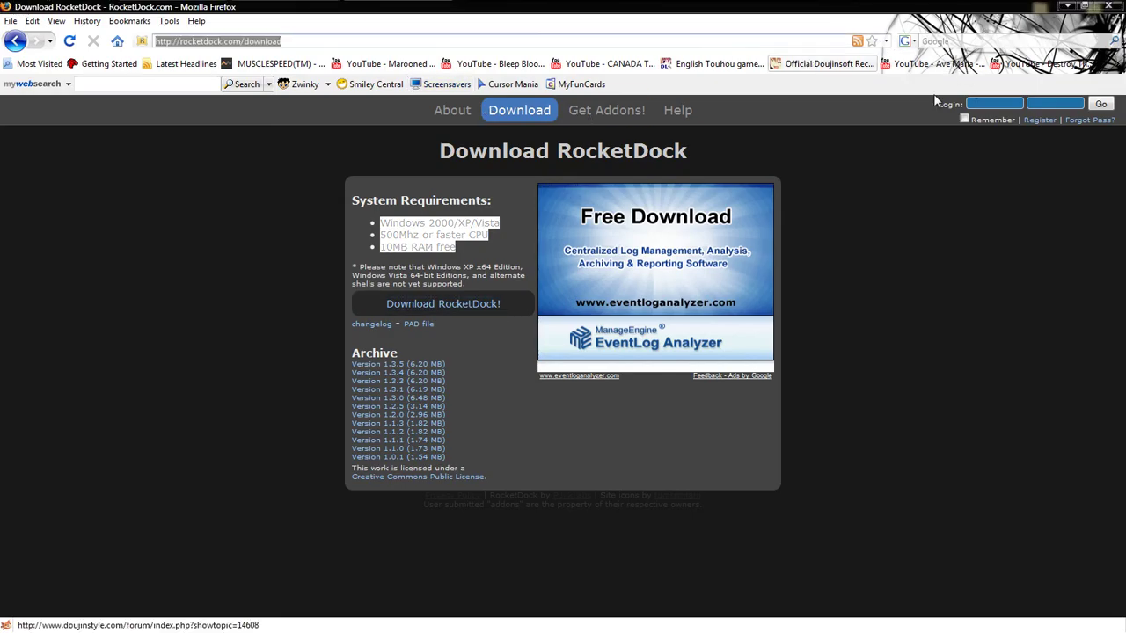
text(deviant)
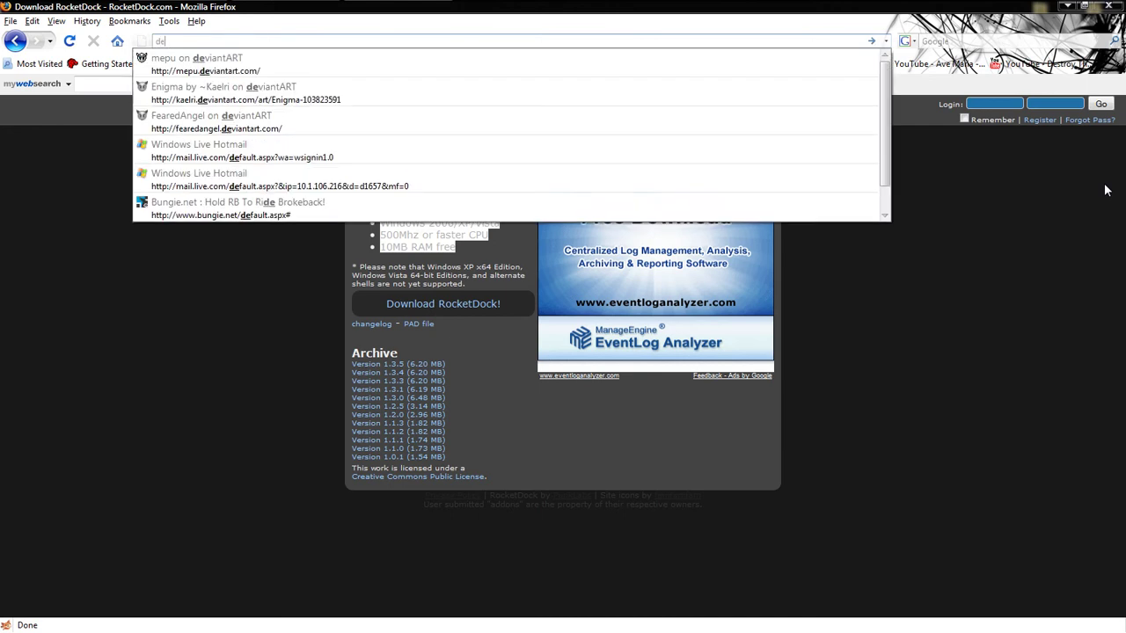
text(t.com)
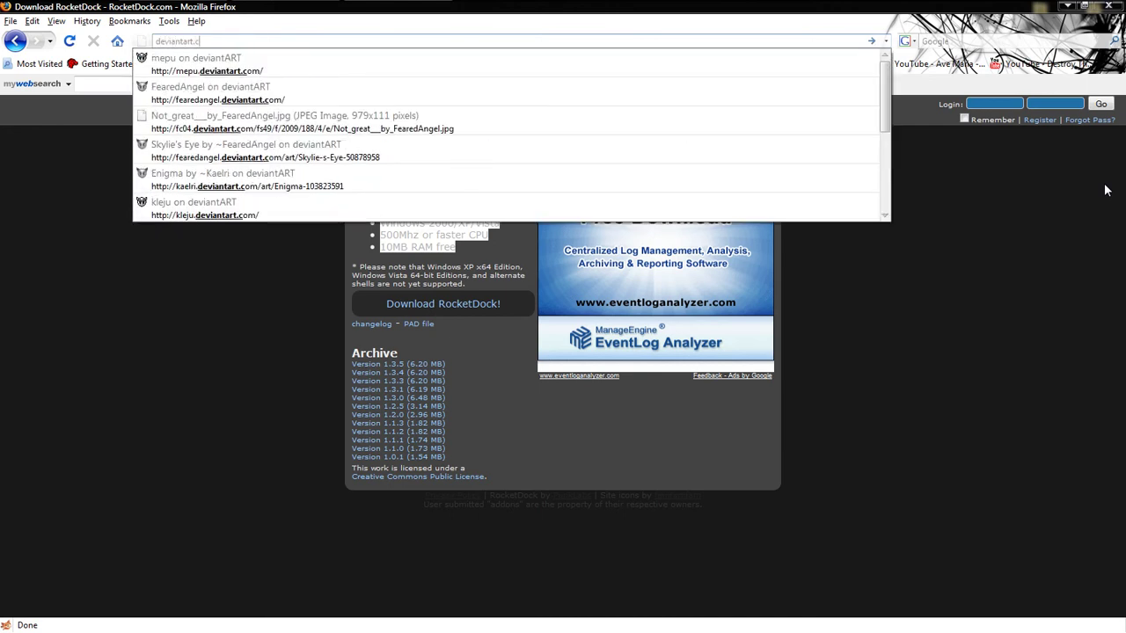
key(Return)
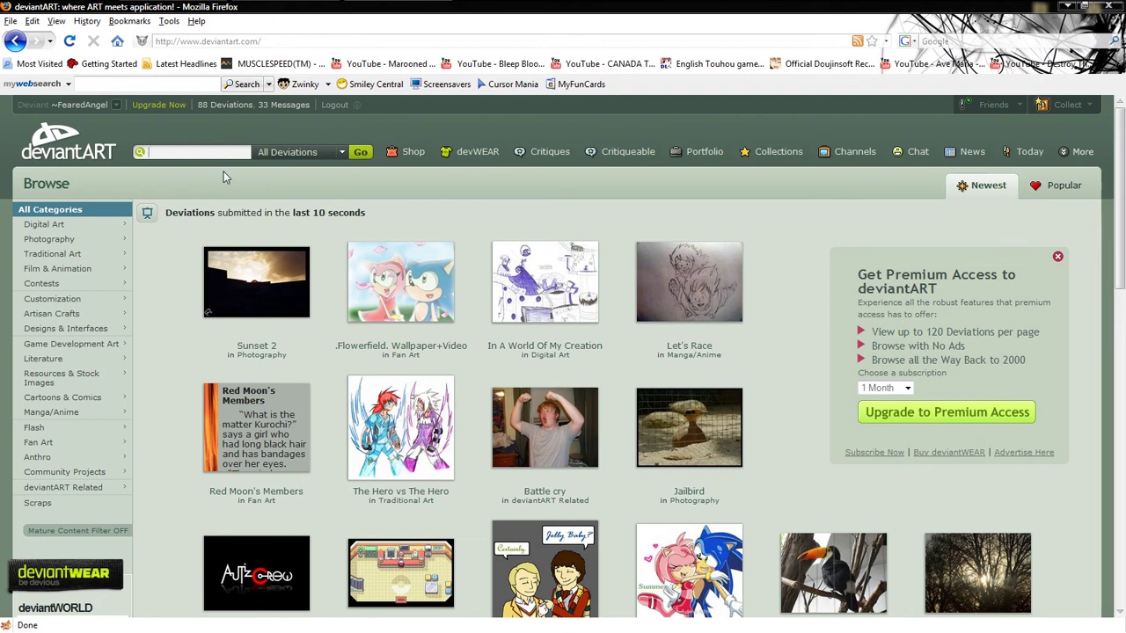
Search deviantART for "Icon pack" across all deviations.
text(Icon)
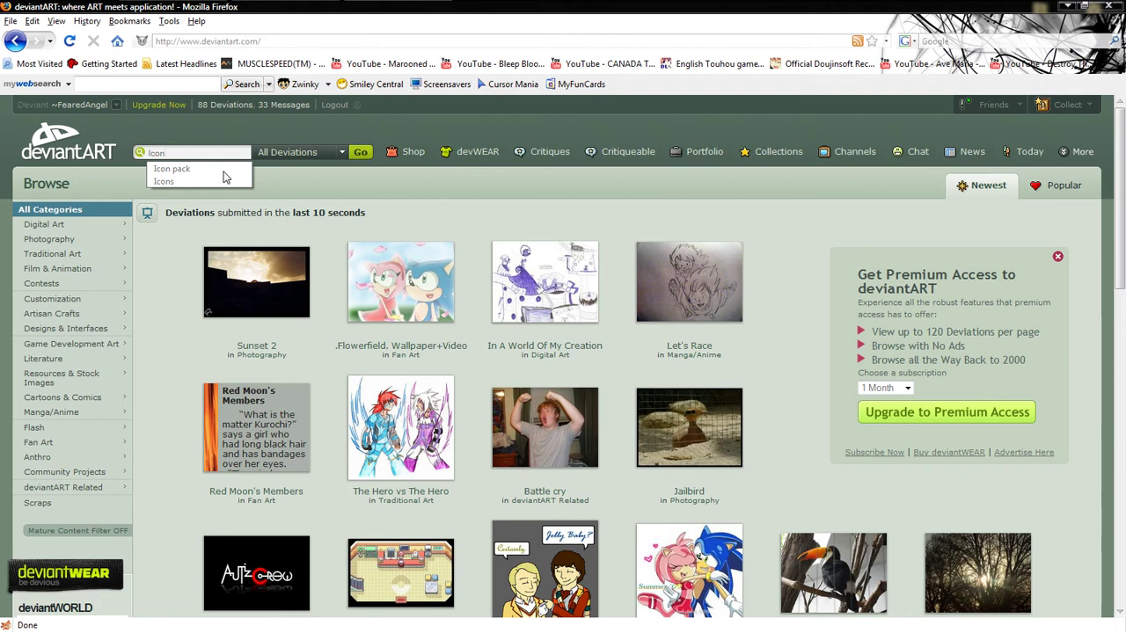
text( pack)
click(224, 172)
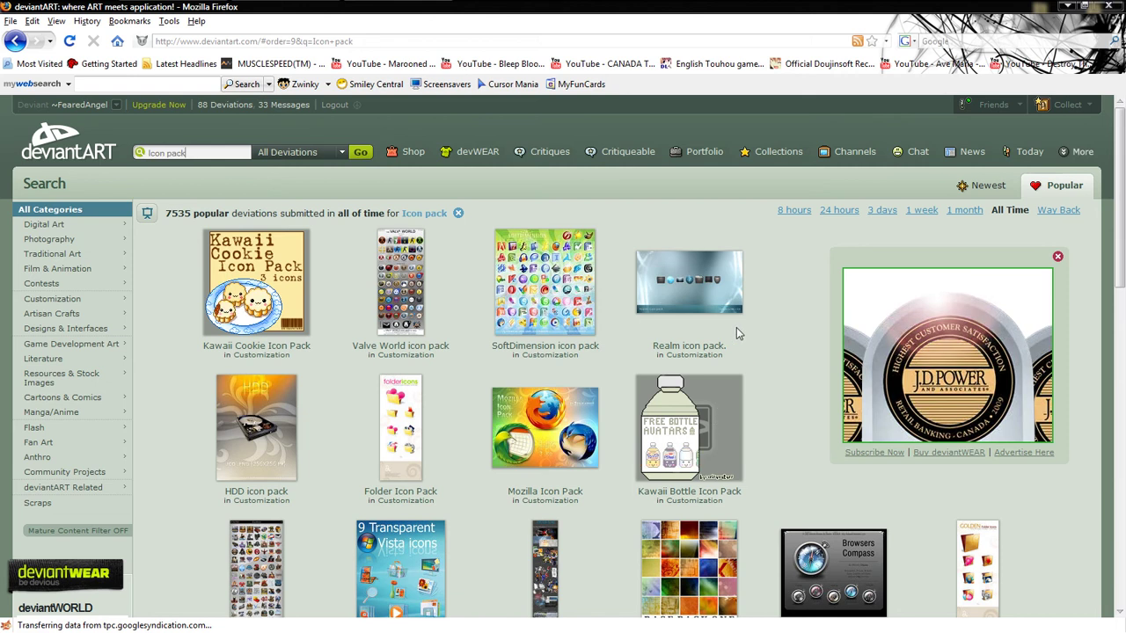
Go to the second page of the icon pack results and open De Freu. -Icon Pack.
scroll(616, 334, down, 2)
drag(1124, 211, 1123, 354)
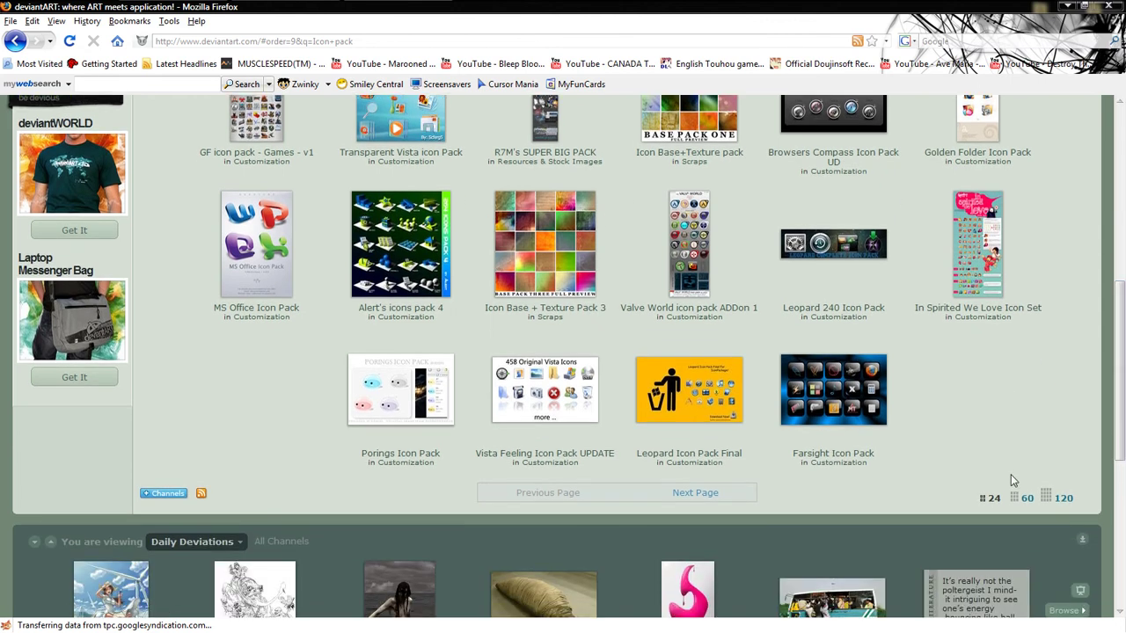
click(694, 498)
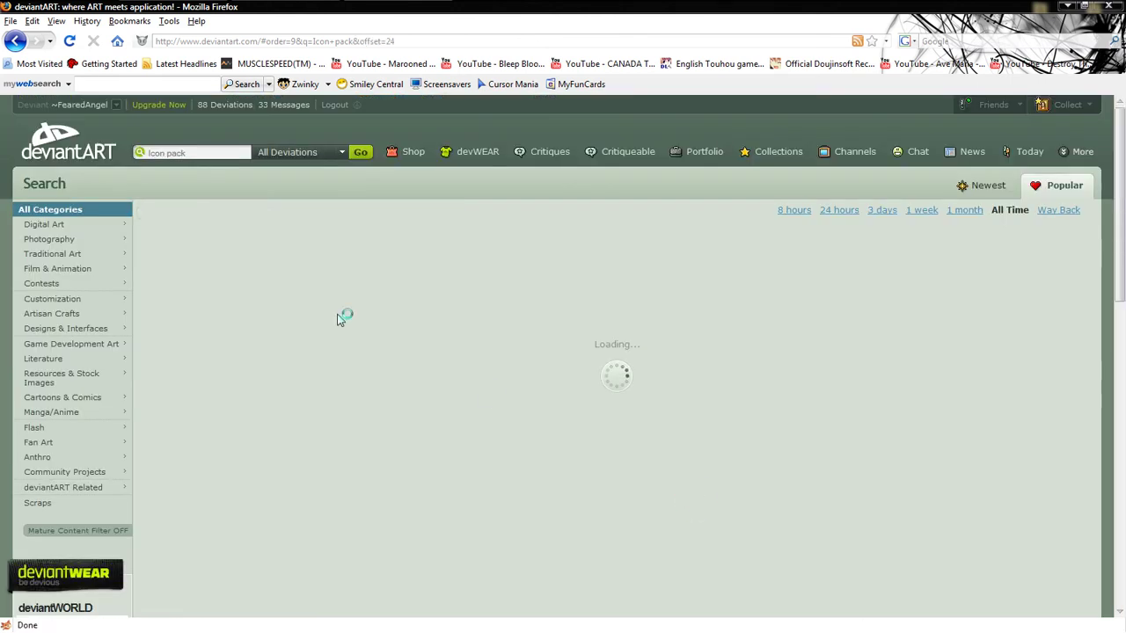
drag(1124, 250, 1124, 436)
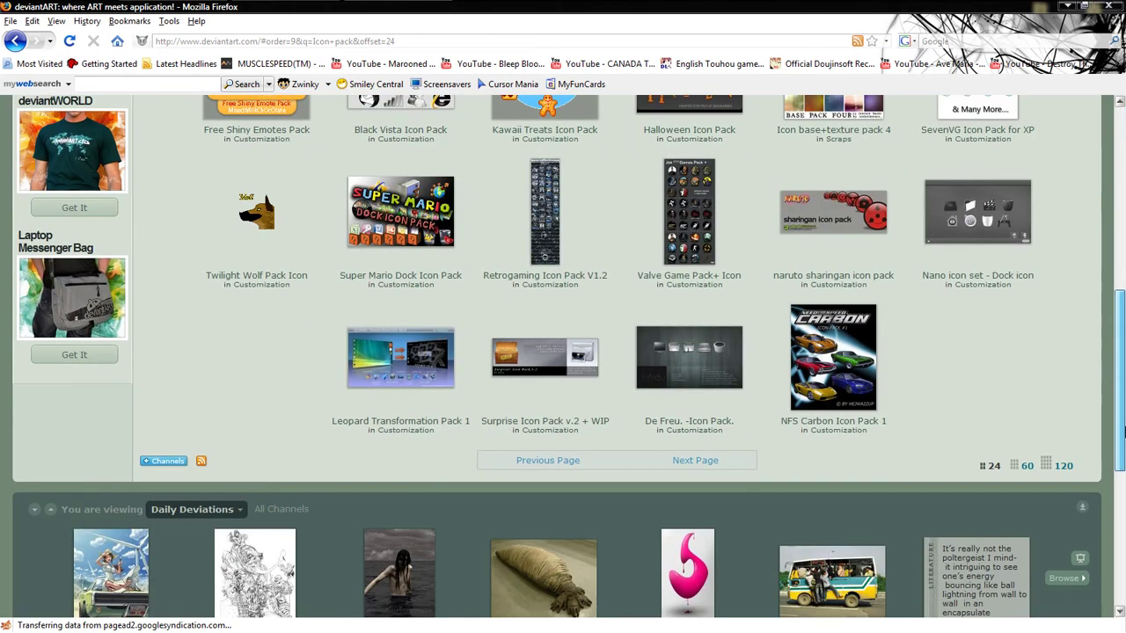
click(676, 377)
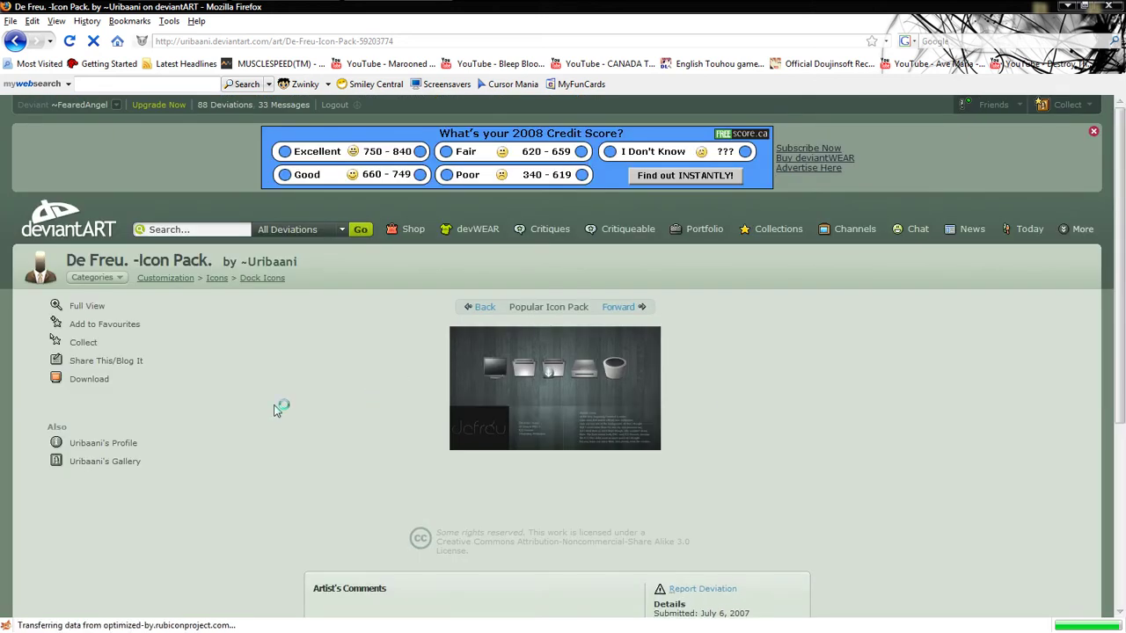
Download the De Freu. -Icon Pack archive and have it opened with WinRAR.
click(90, 380)
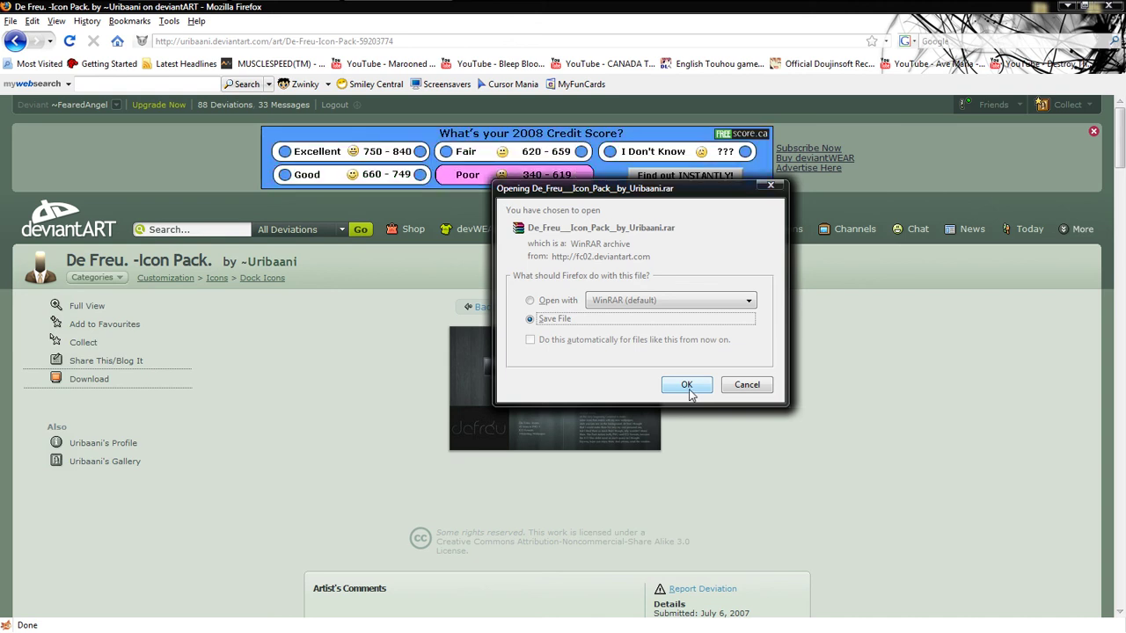
click(567, 300)
click(684, 387)
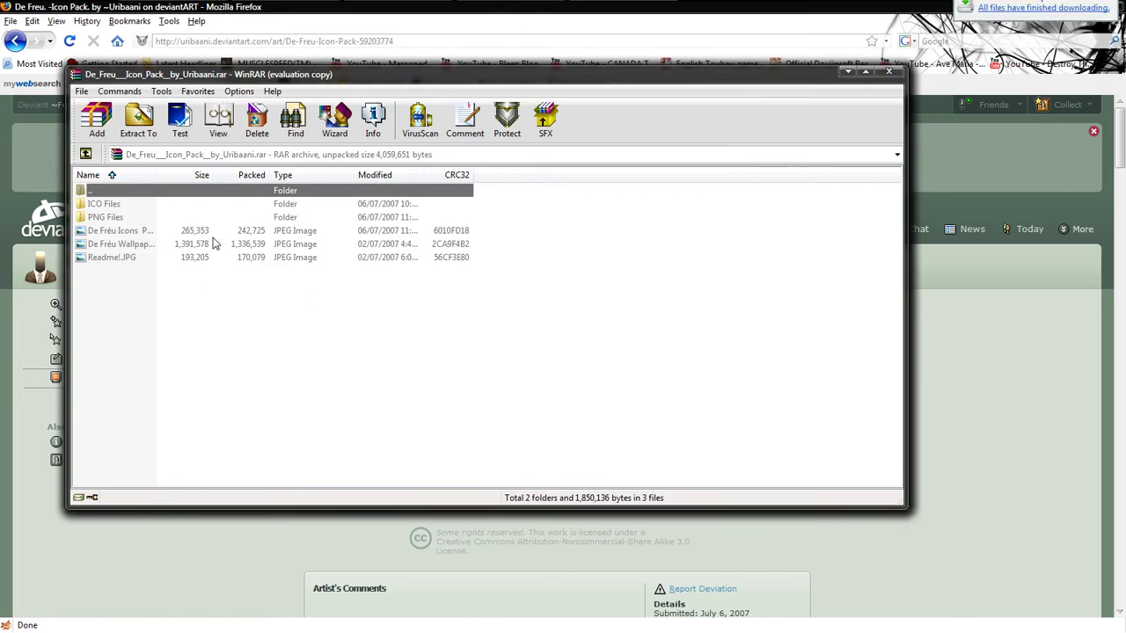
click(563, 298)
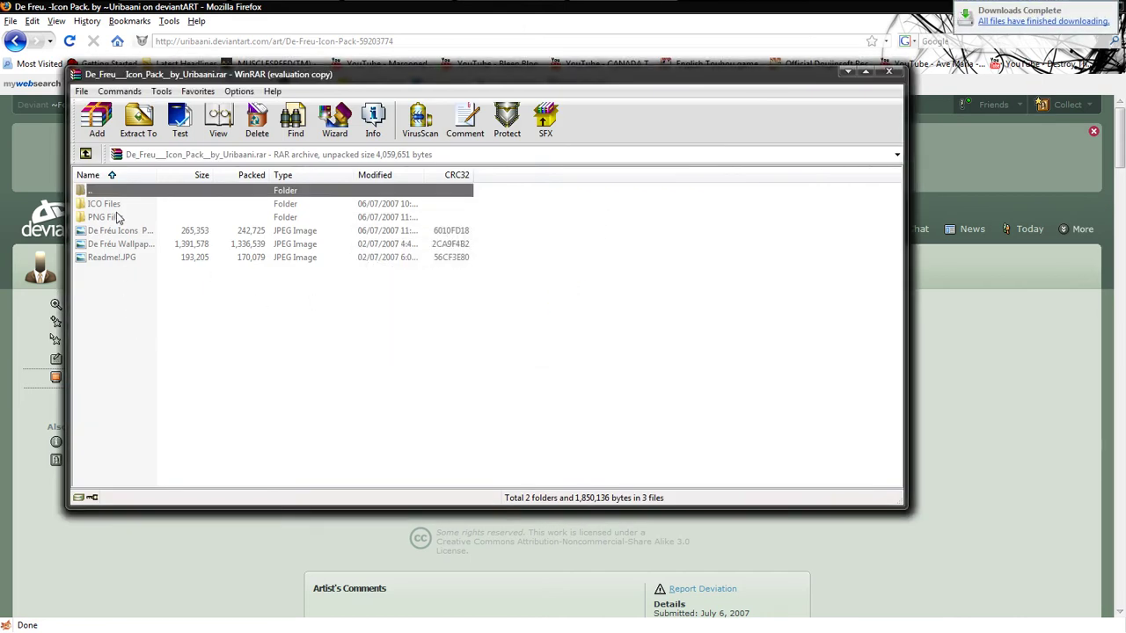
Extract the ICO Files and PNG Files folders to the Desktop and close the archive.
key(Down)
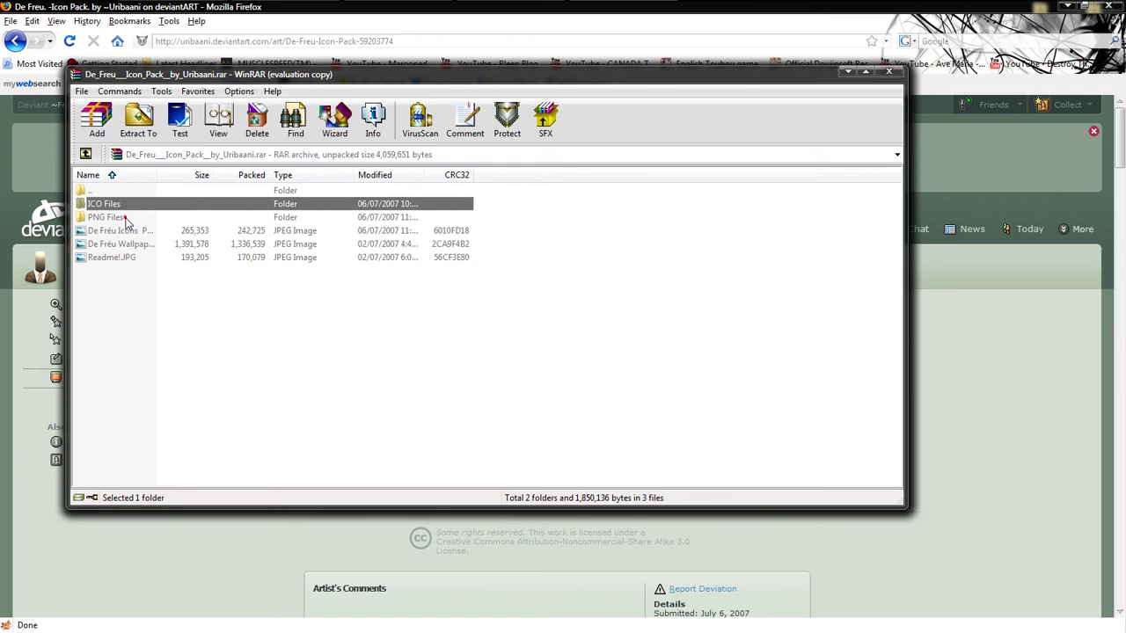
ctrl+click(126, 219)
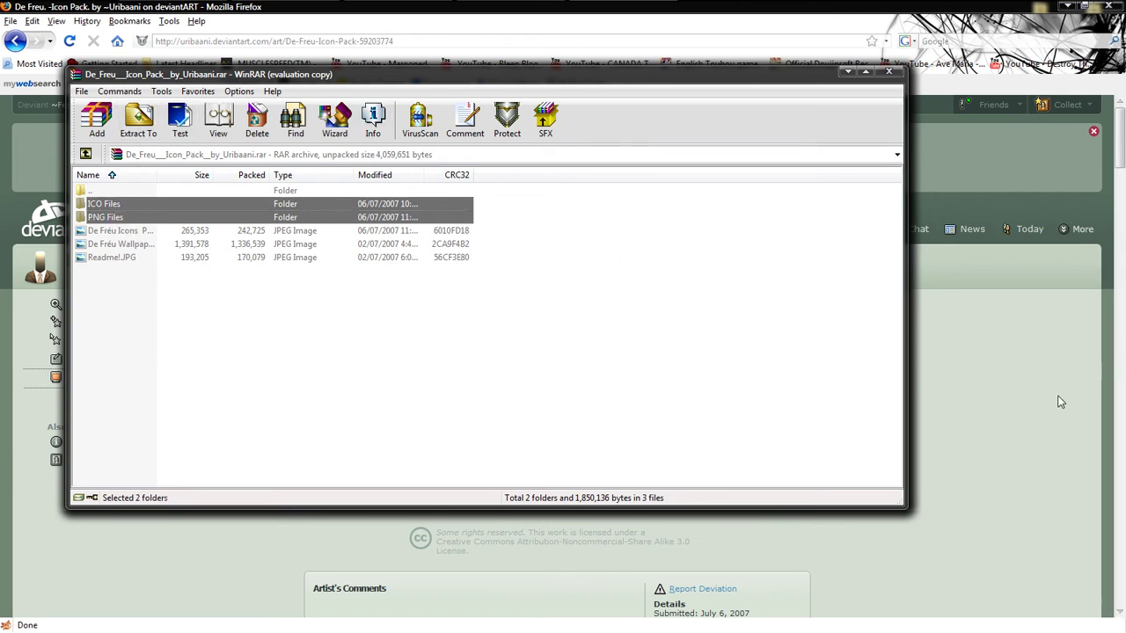
click(138, 122)
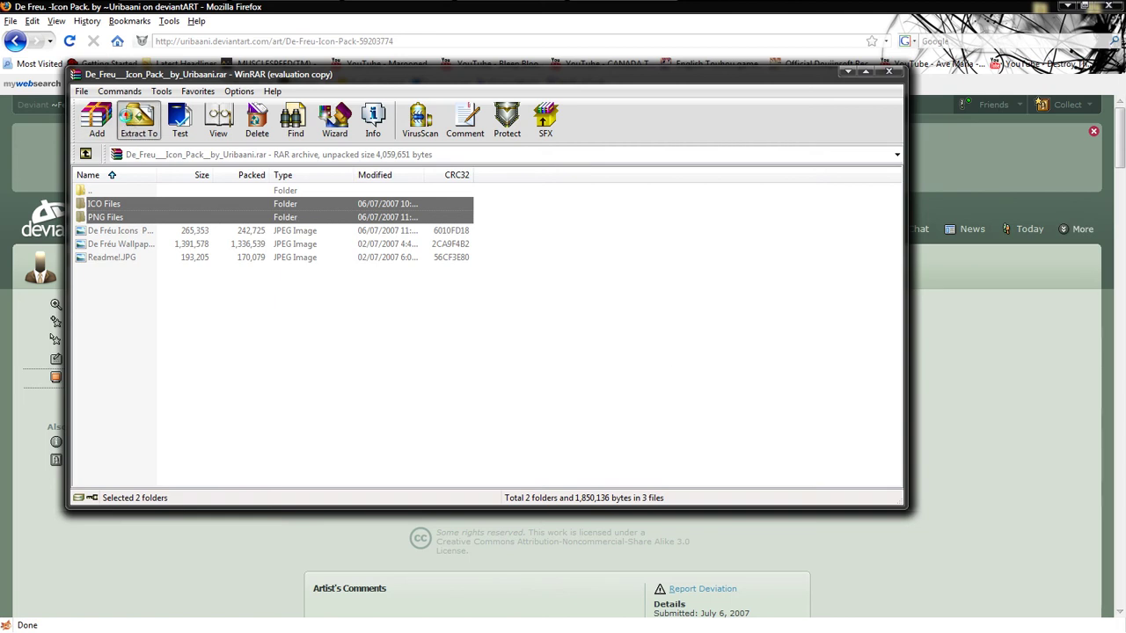
click(511, 210)
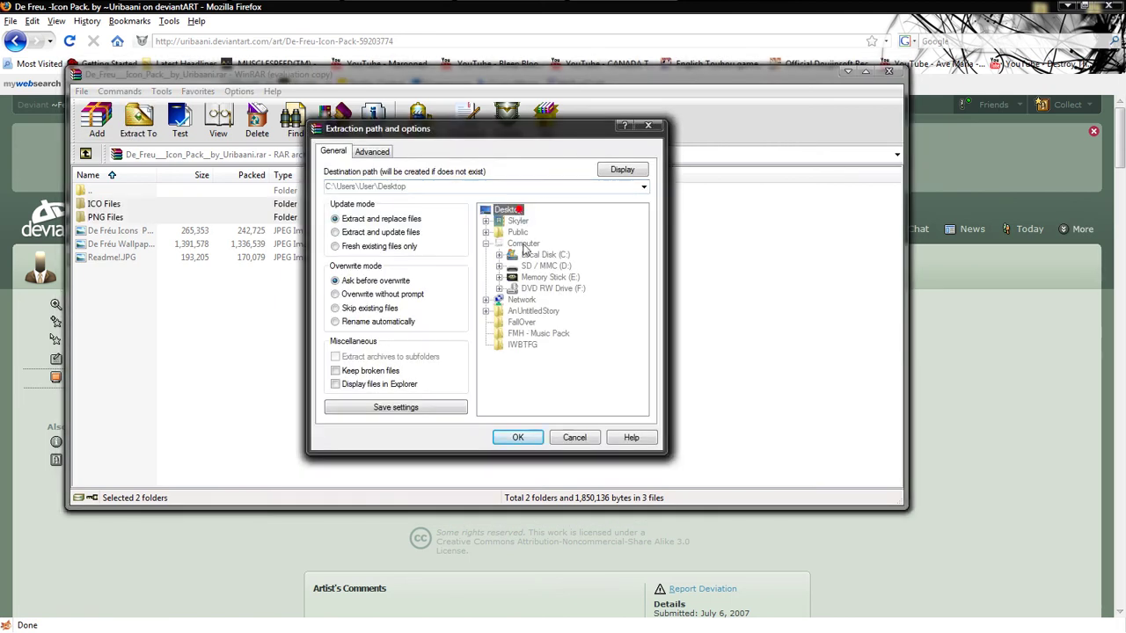
click(518, 439)
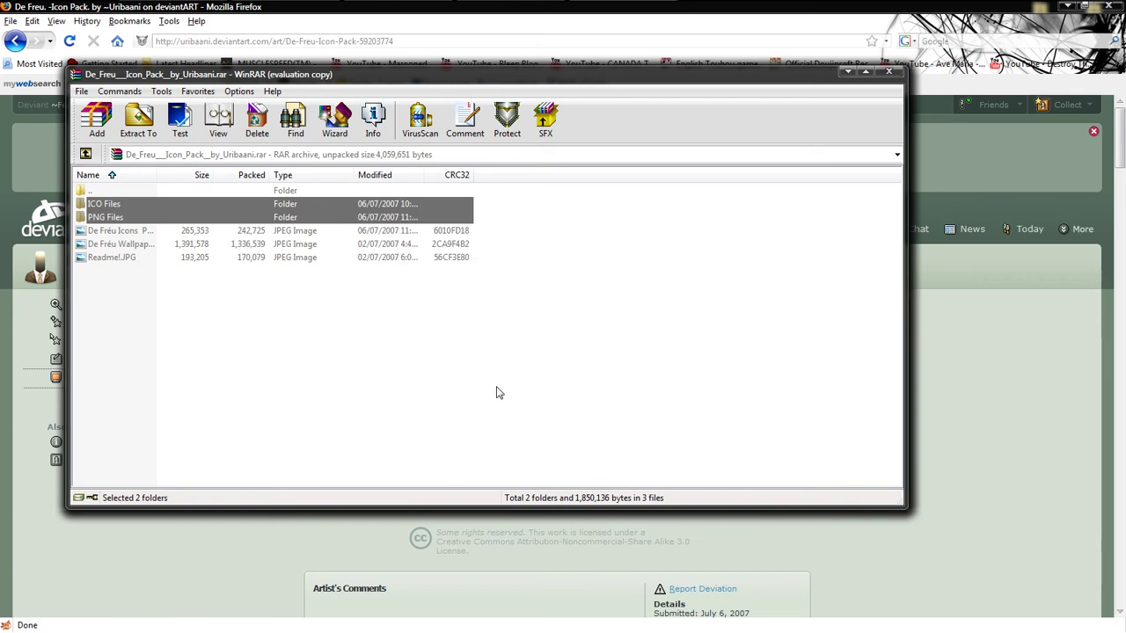
click(888, 71)
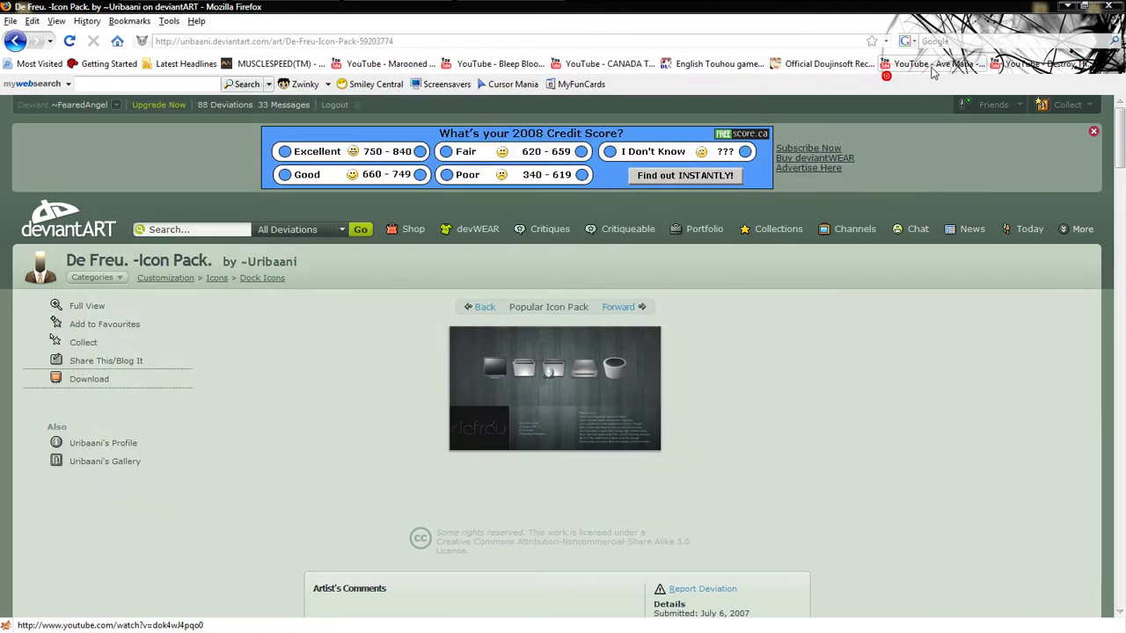
Search Google for Winrar and view the downloads page on the RARLAB site.
text(Winter)
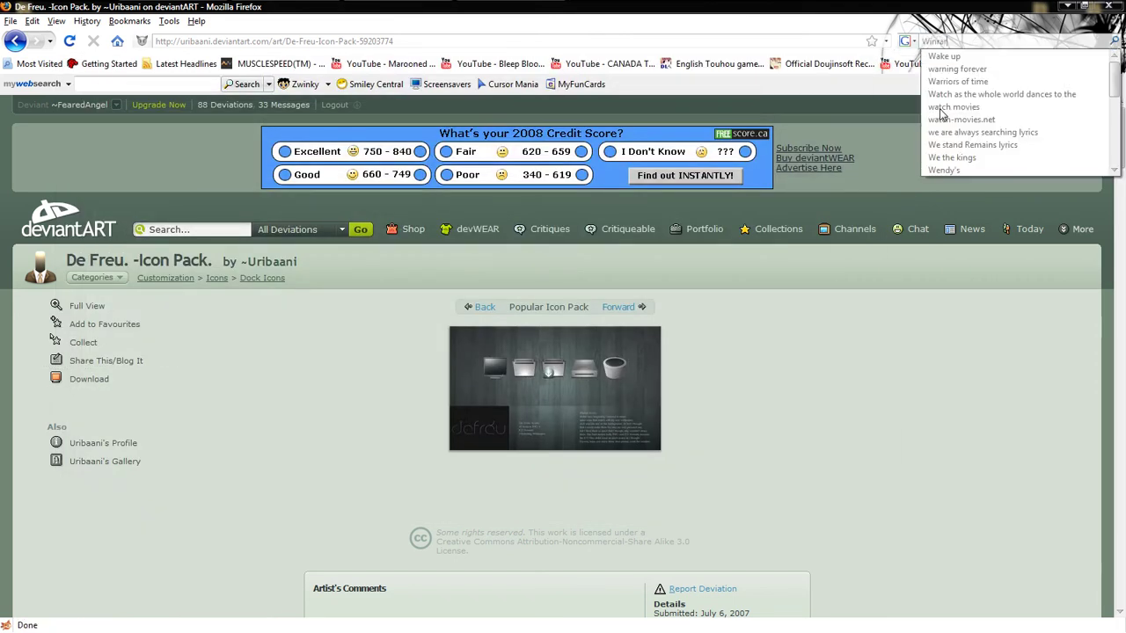
key(Return)
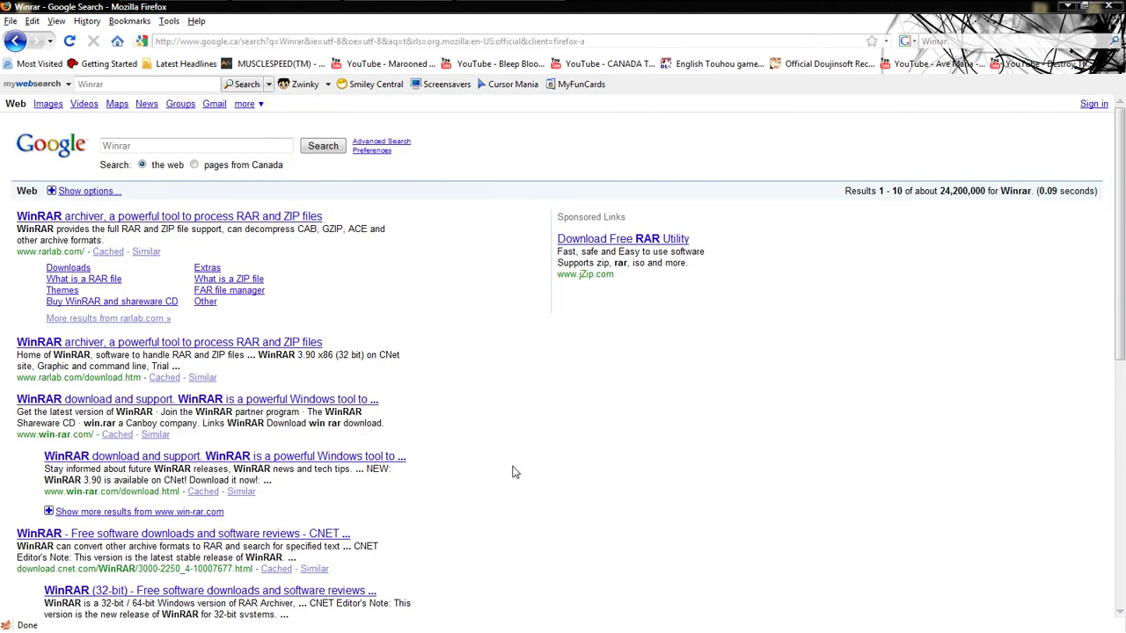
click(143, 218)
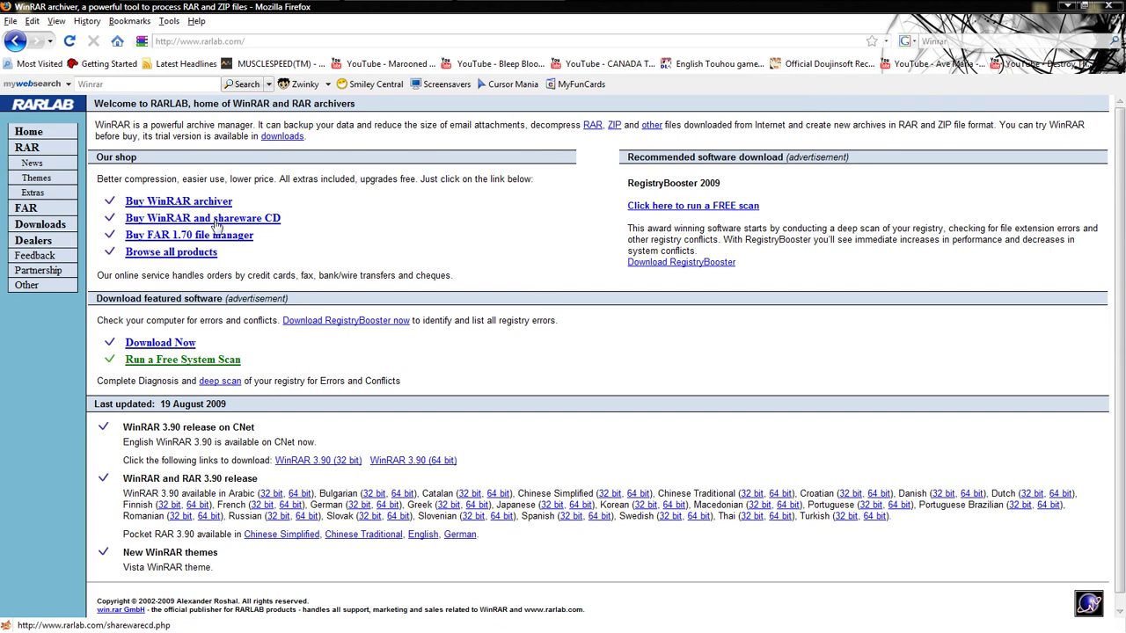
click(35, 226)
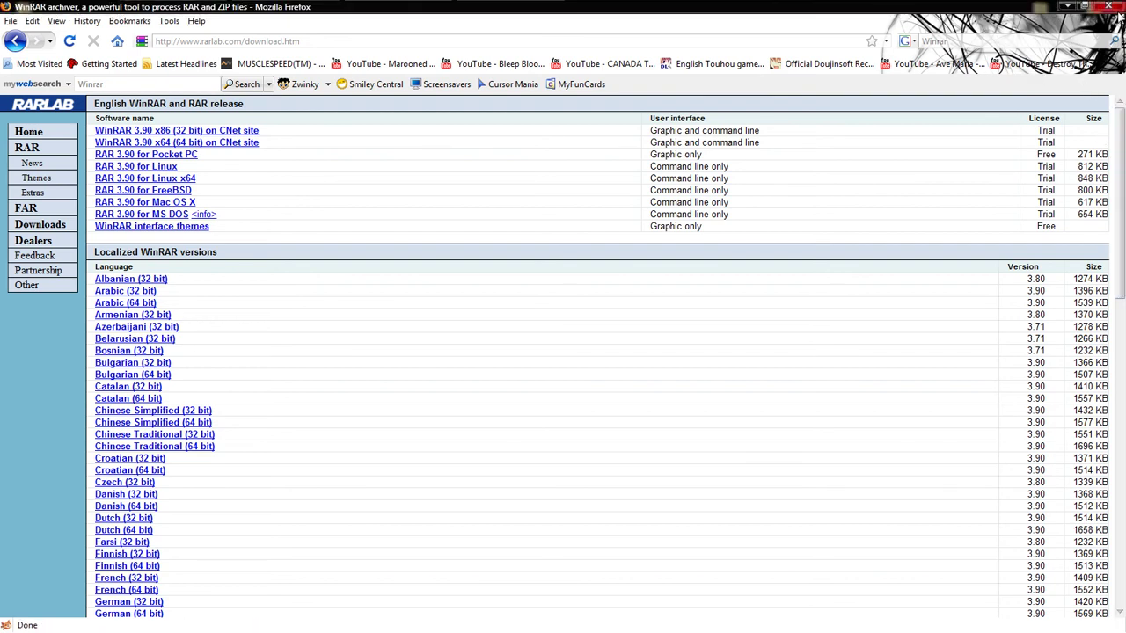
Minimize the browser and Downloads windows and create a desktop folder named Tutorial Icons.
click(1067, 6)
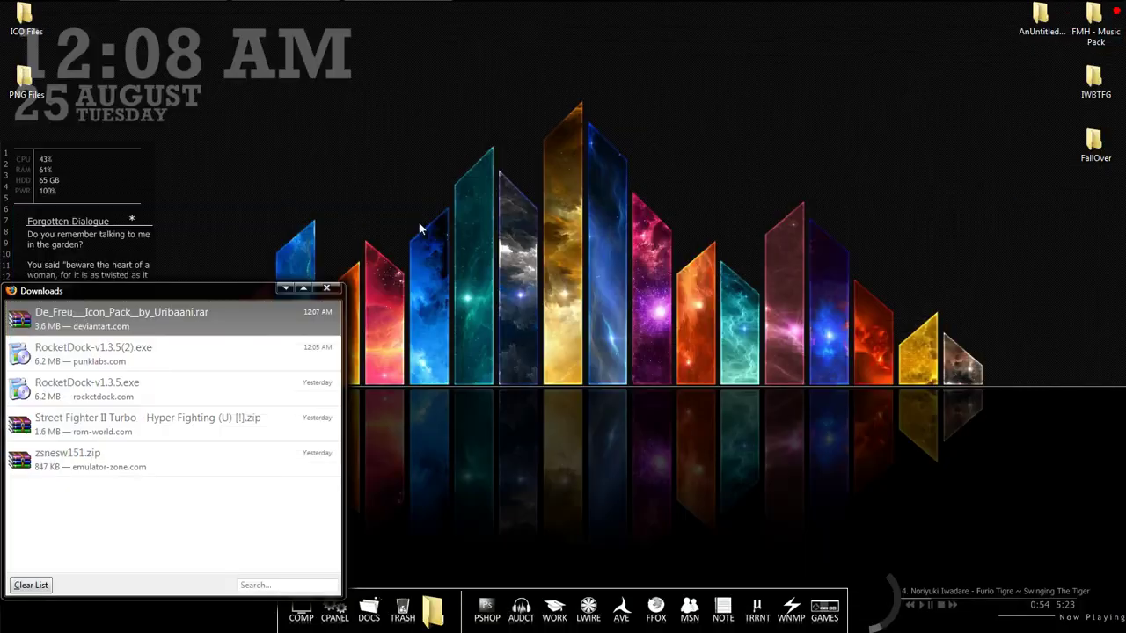
click(286, 288)
right_click(366, 176)
mouse_move(397, 185)
mouse_move(419, 317)
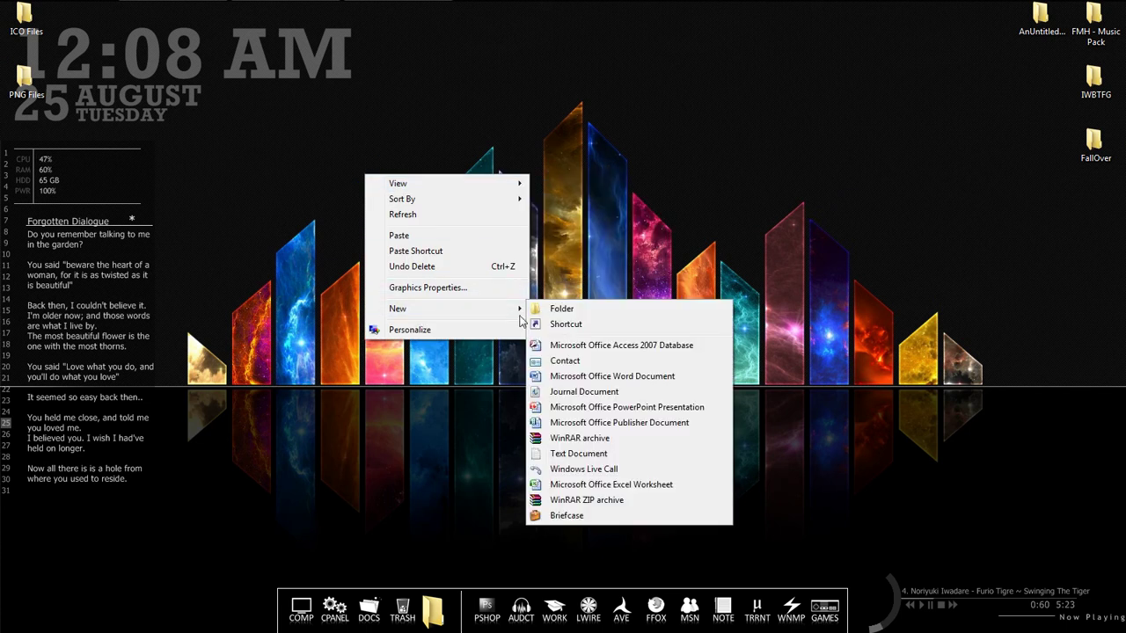
click(540, 310)
text(Tu)
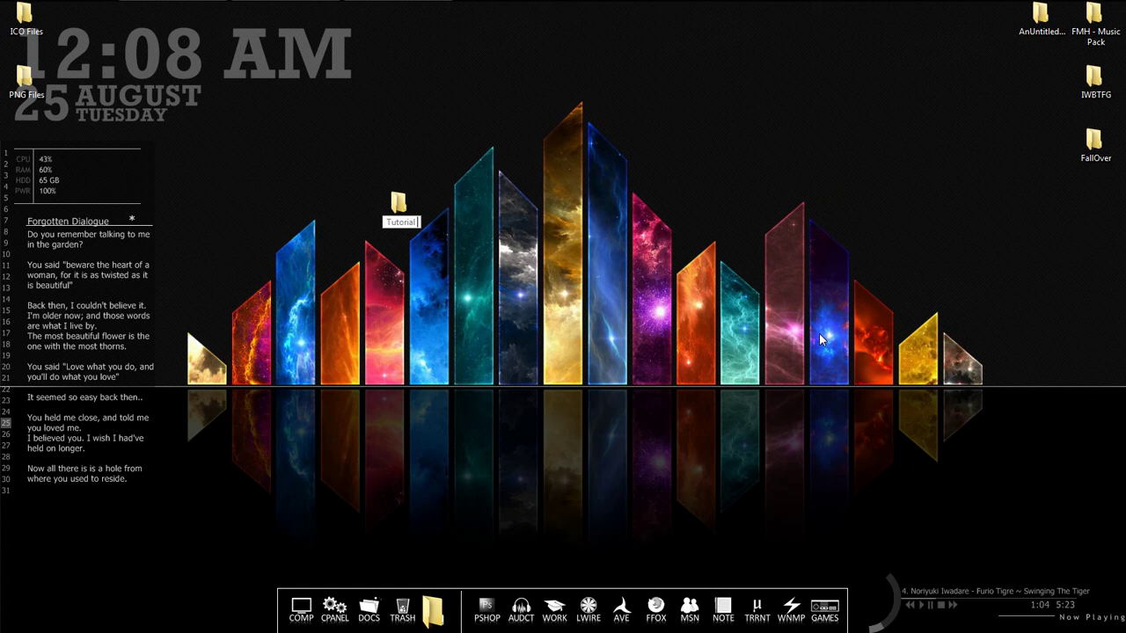
text(torial)
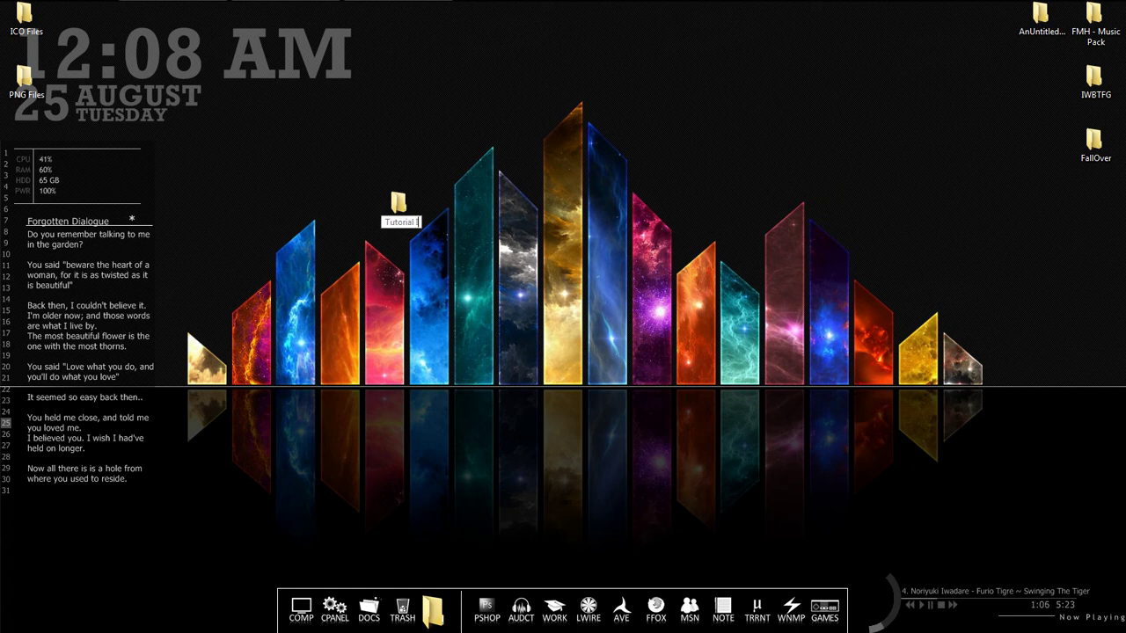
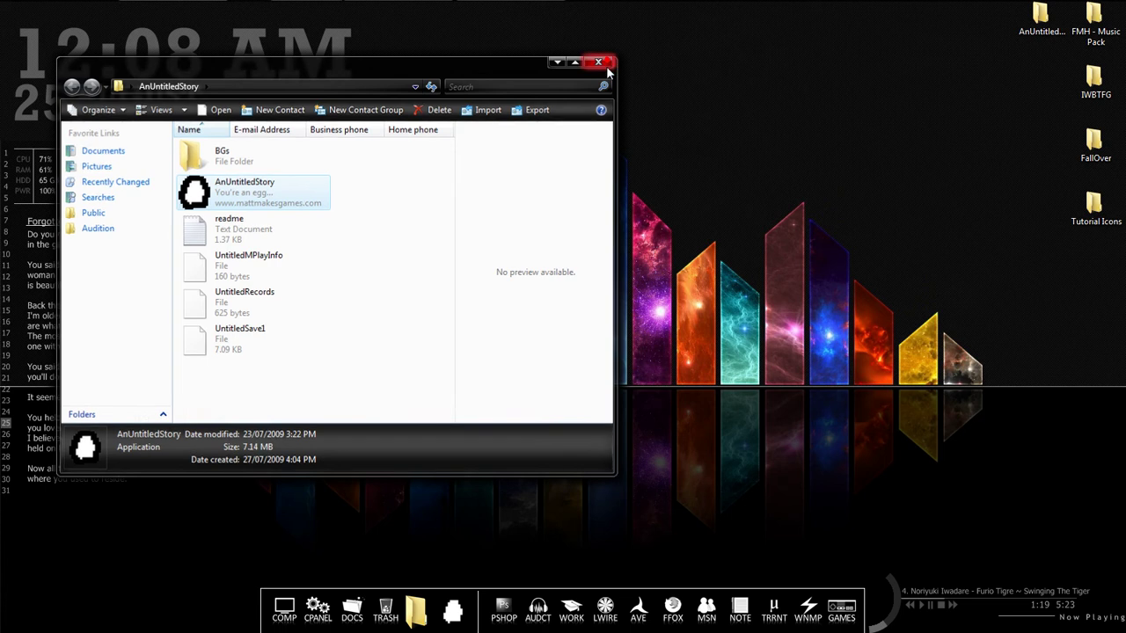
Quit RocketDock and launch it again.
right_click(415, 607)
click(445, 525)
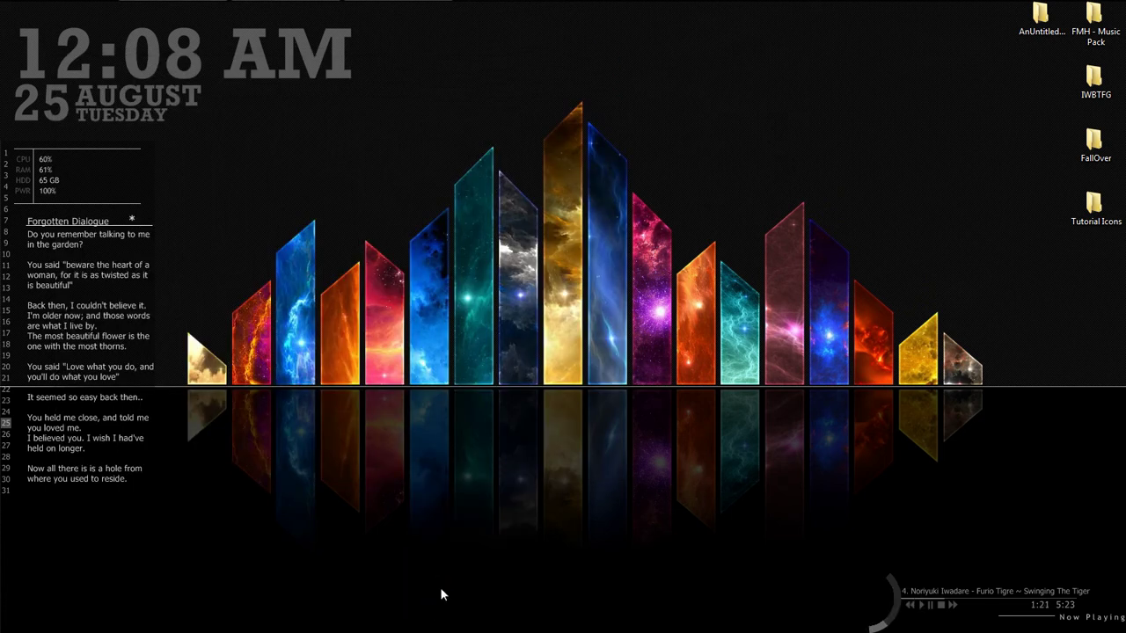
click(19, 10)
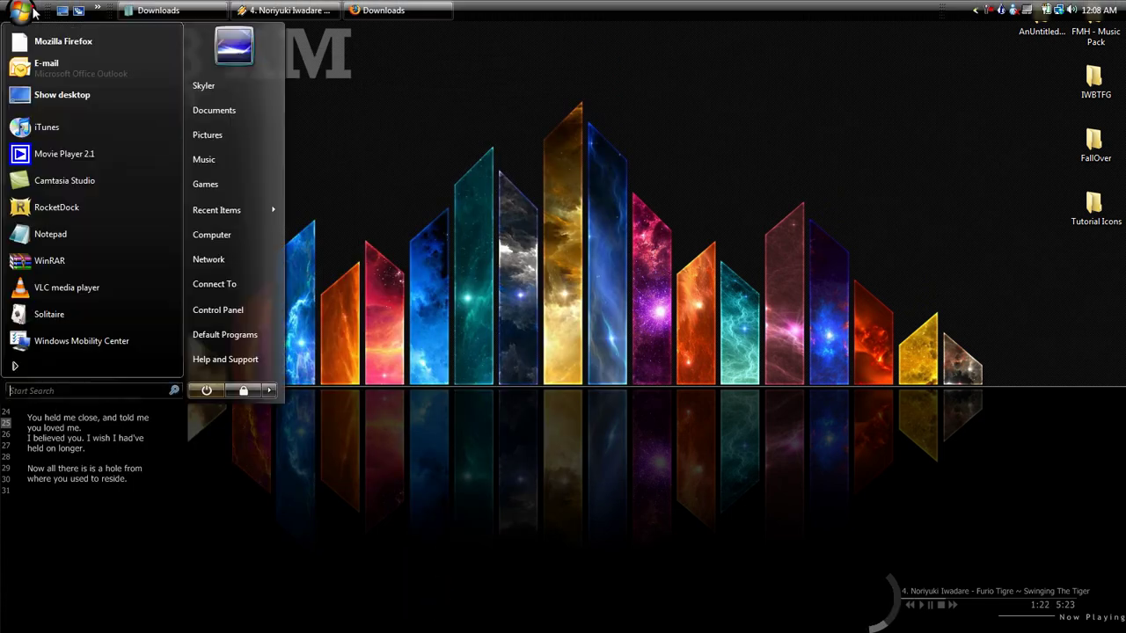
click(62, 208)
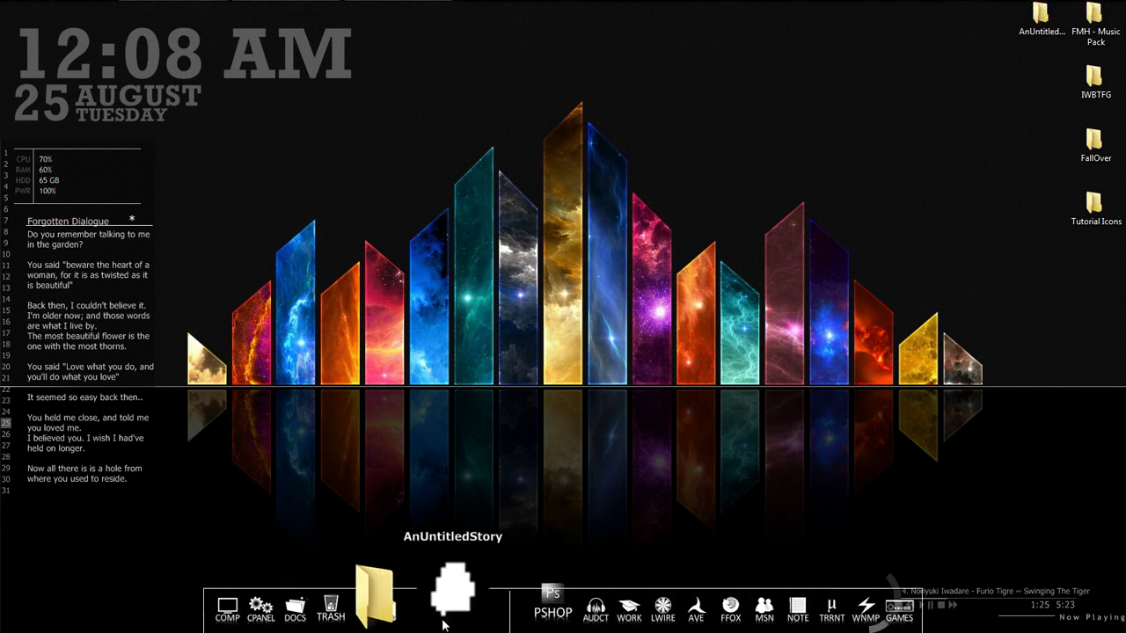
Remove the folder item beside the trash from the dock and open the icon settings of the AnUntitledStory item.
right_click(437, 623)
key(Escape)
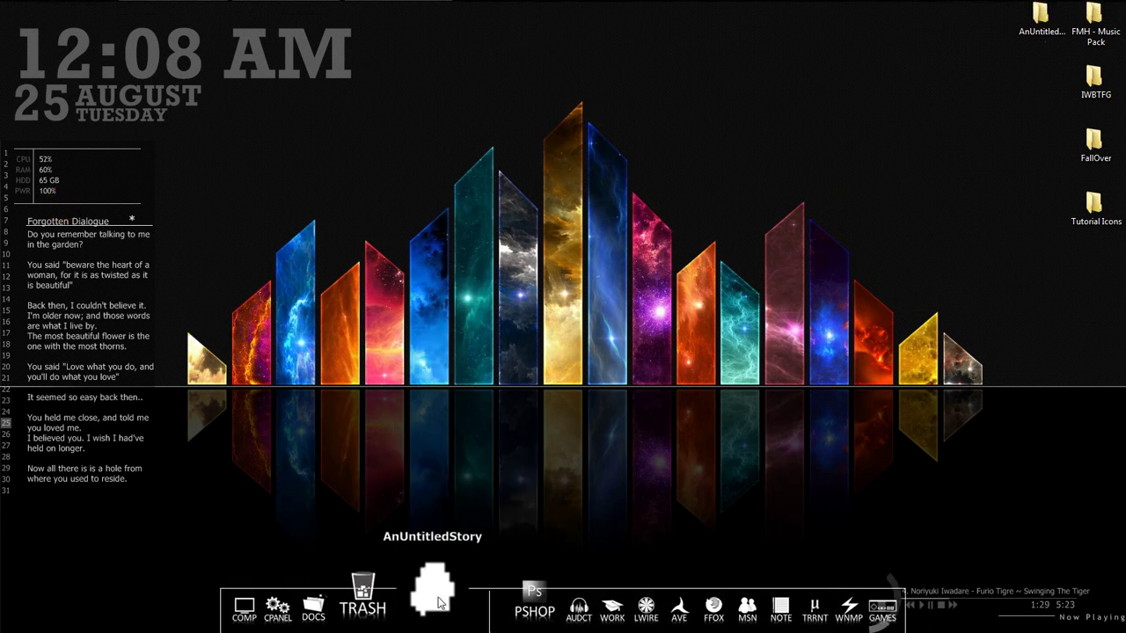
right_click(440, 603)
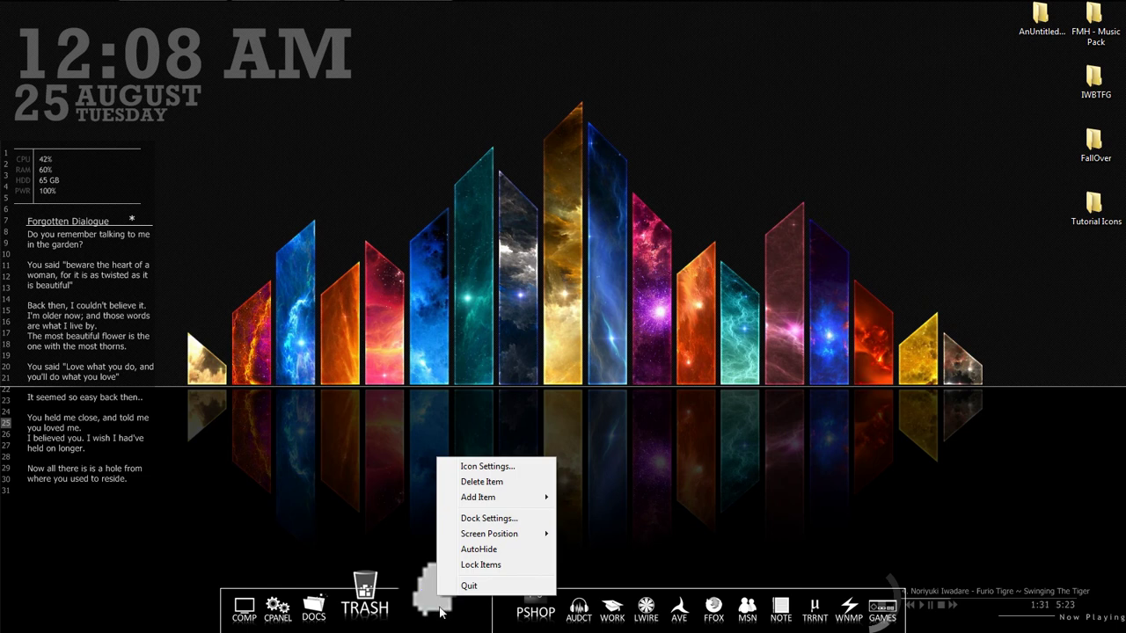
click(519, 467)
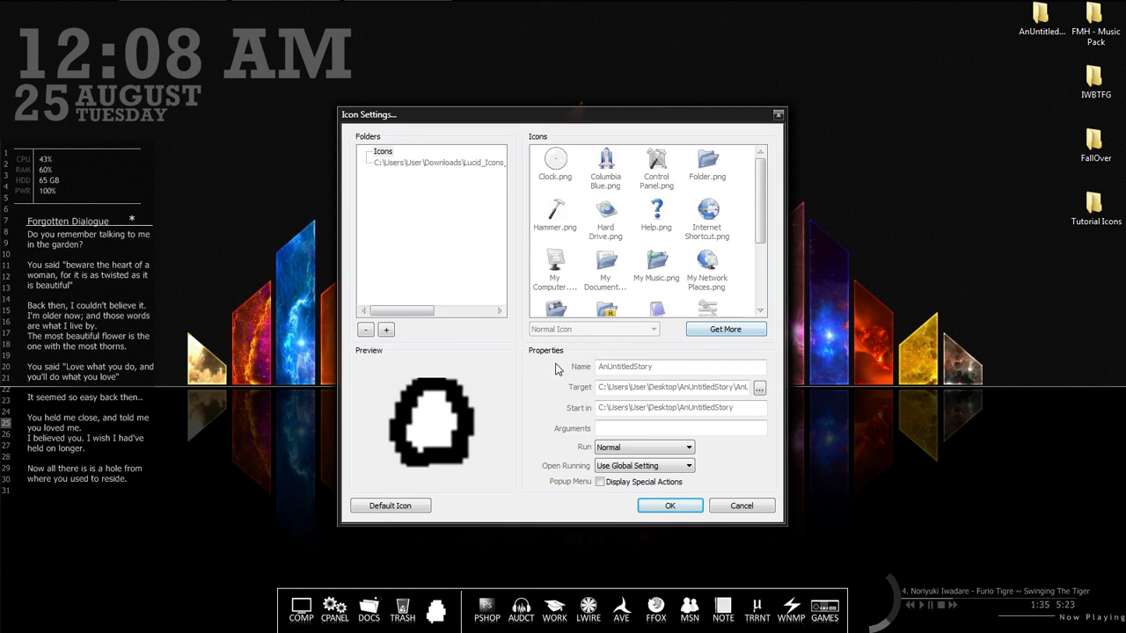
Open the website that offers more dock icons and close the browser again.
click(739, 331)
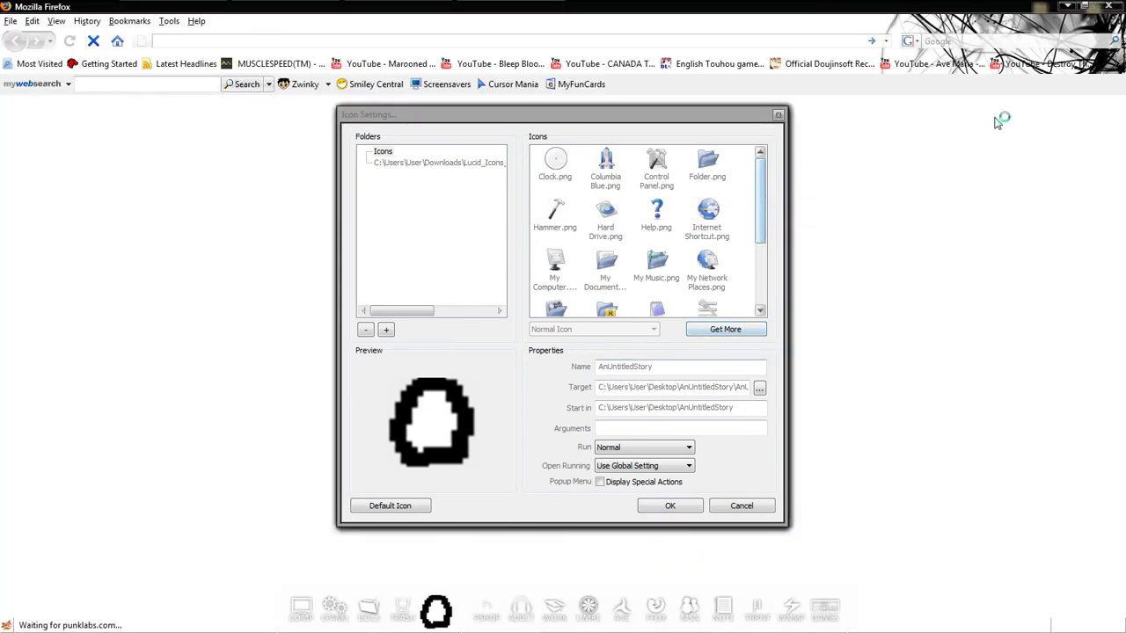
click(1109, 5)
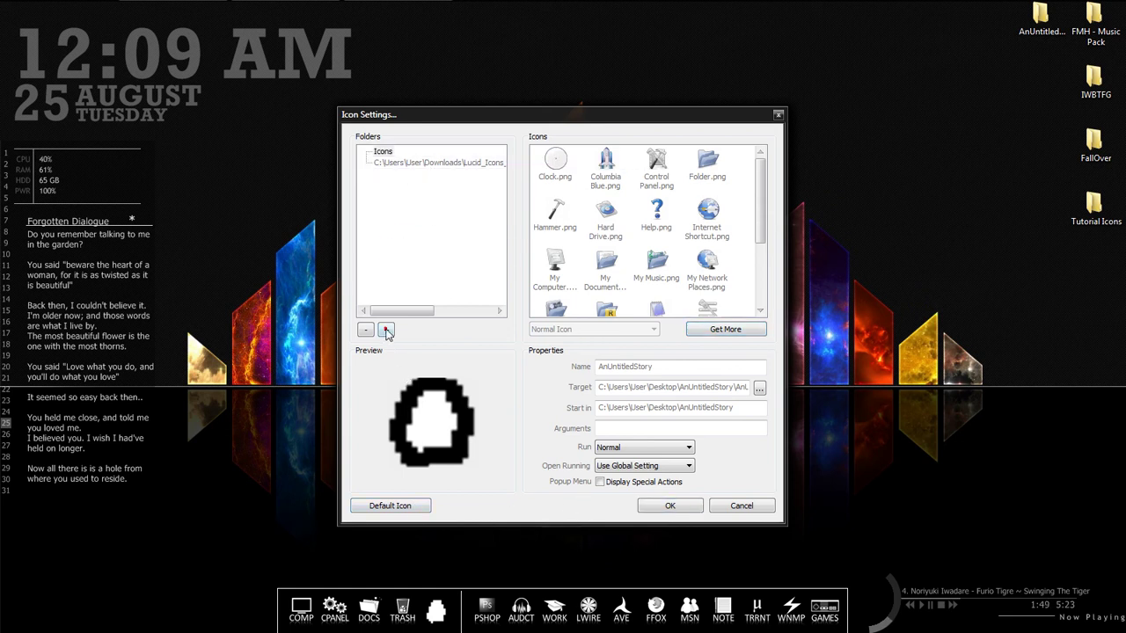
Add the Misc folder from Tutorial Icons > PNG Files as an icon source and display its icons.
click(385, 329)
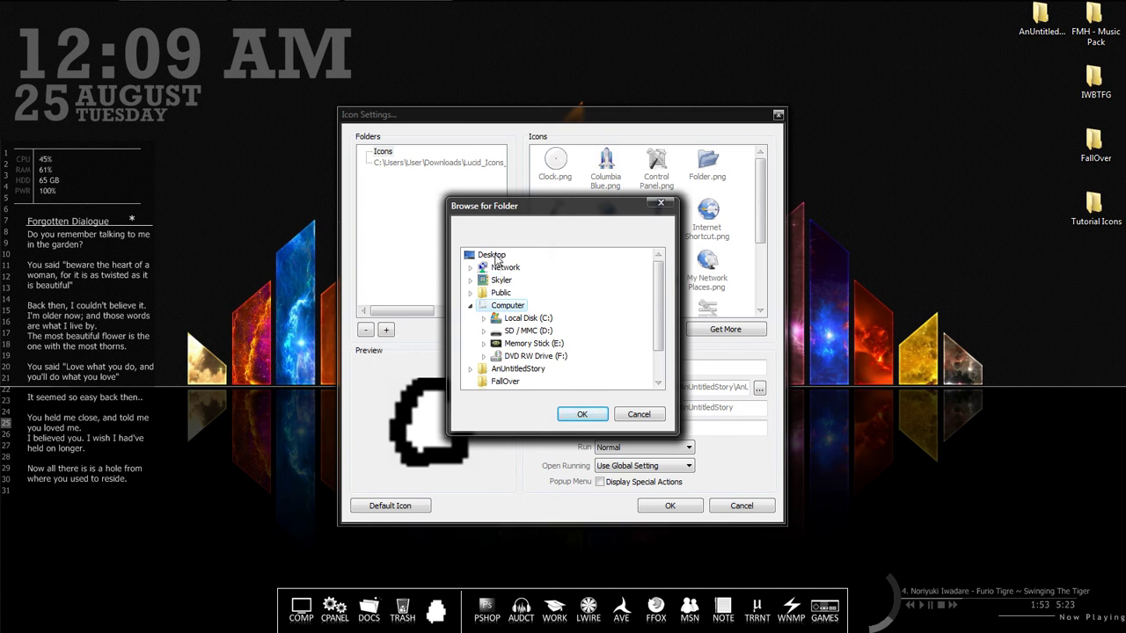
scroll(662, 297, down, 1)
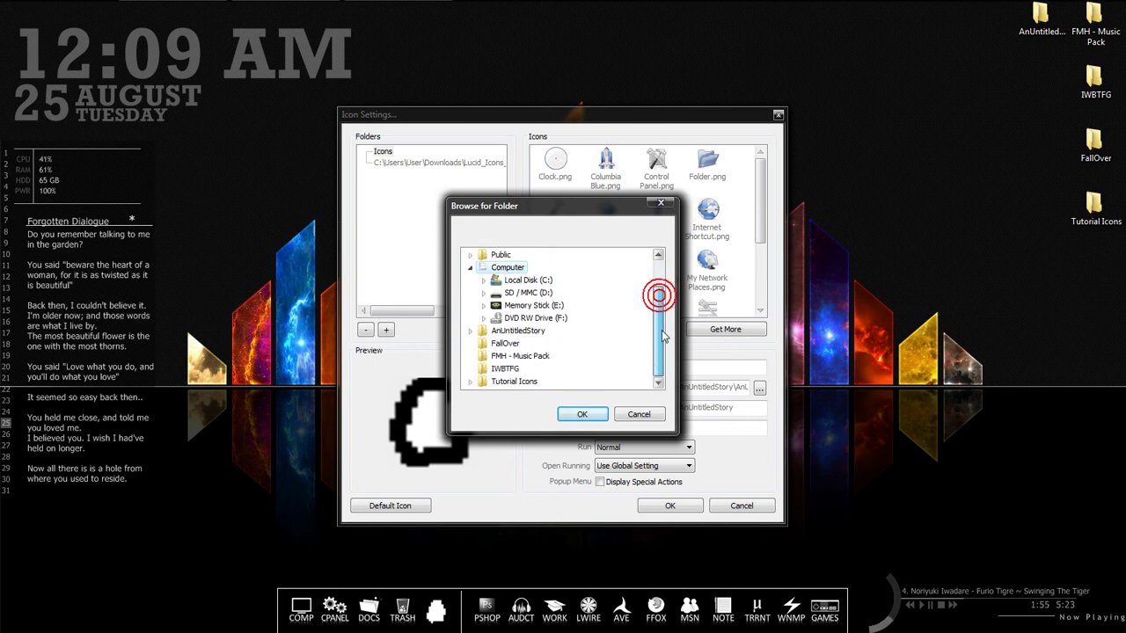
click(499, 383)
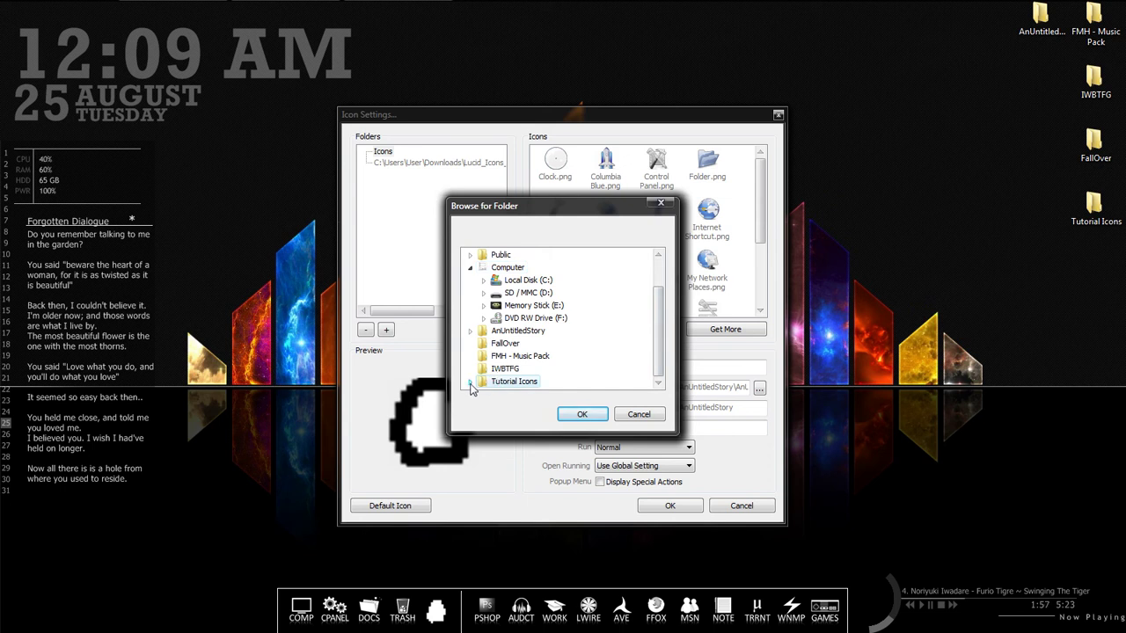
click(470, 381)
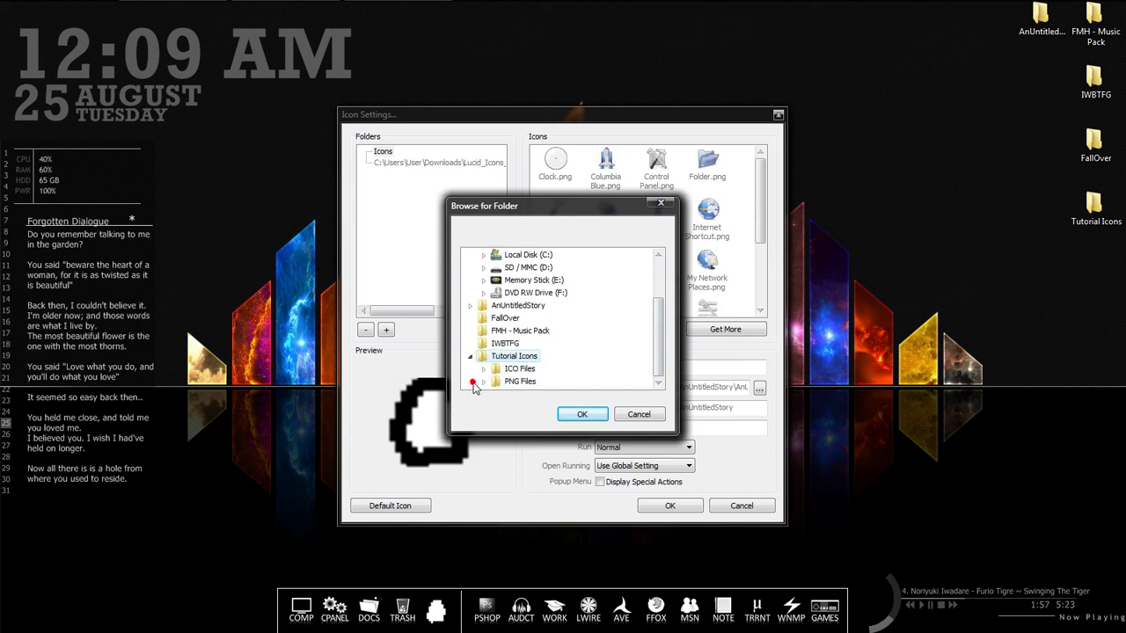
double_click(519, 382)
click(658, 343)
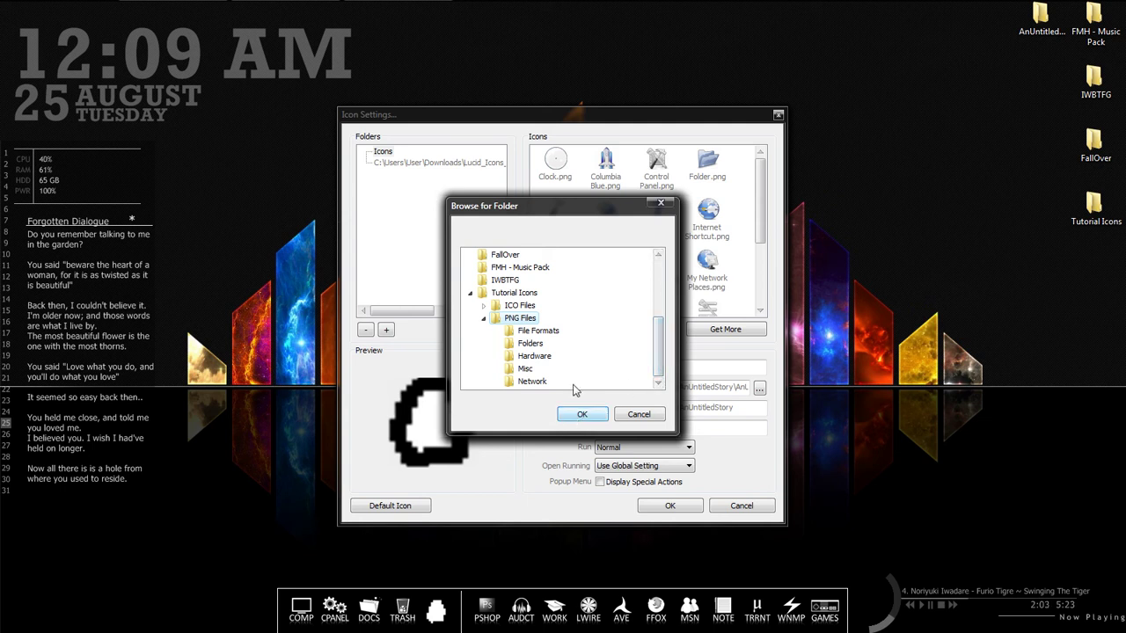
click(547, 333)
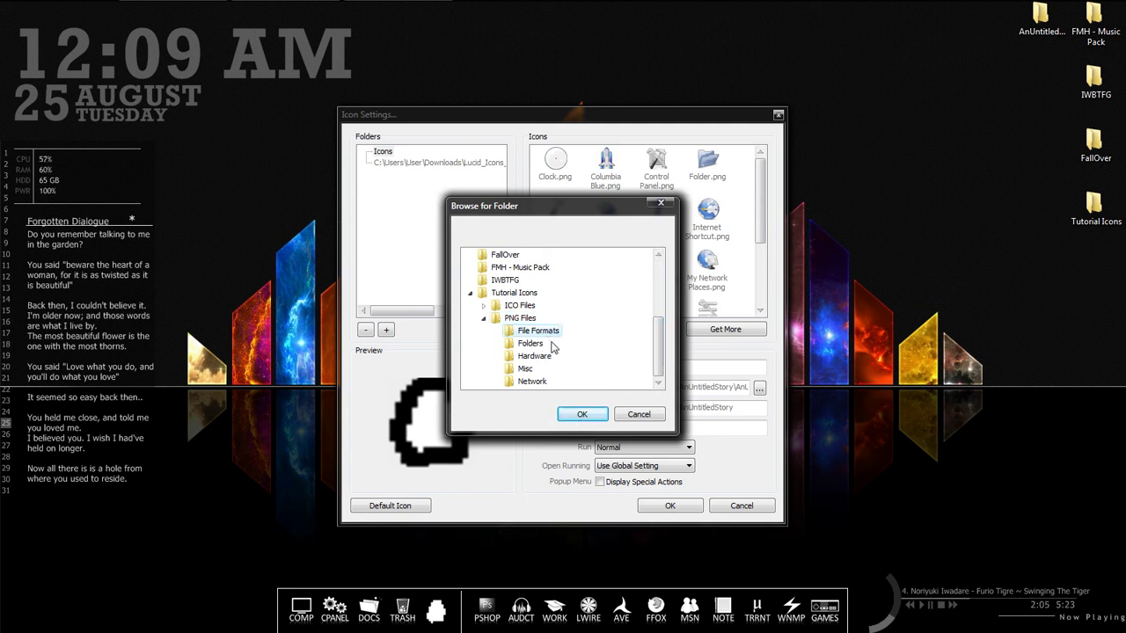
click(536, 369)
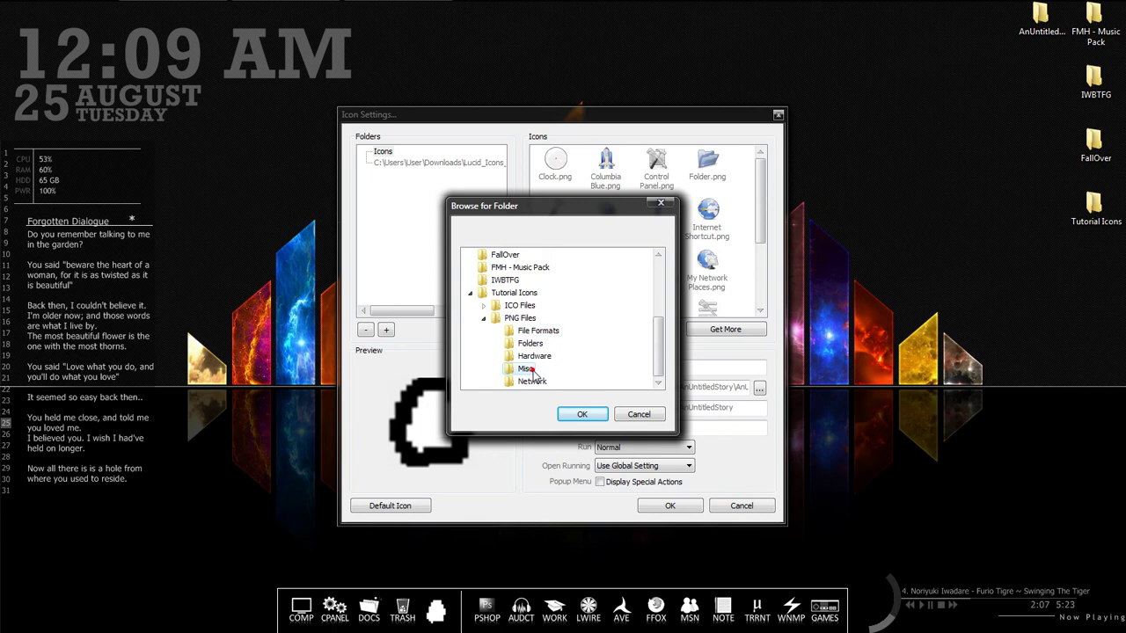
click(581, 413)
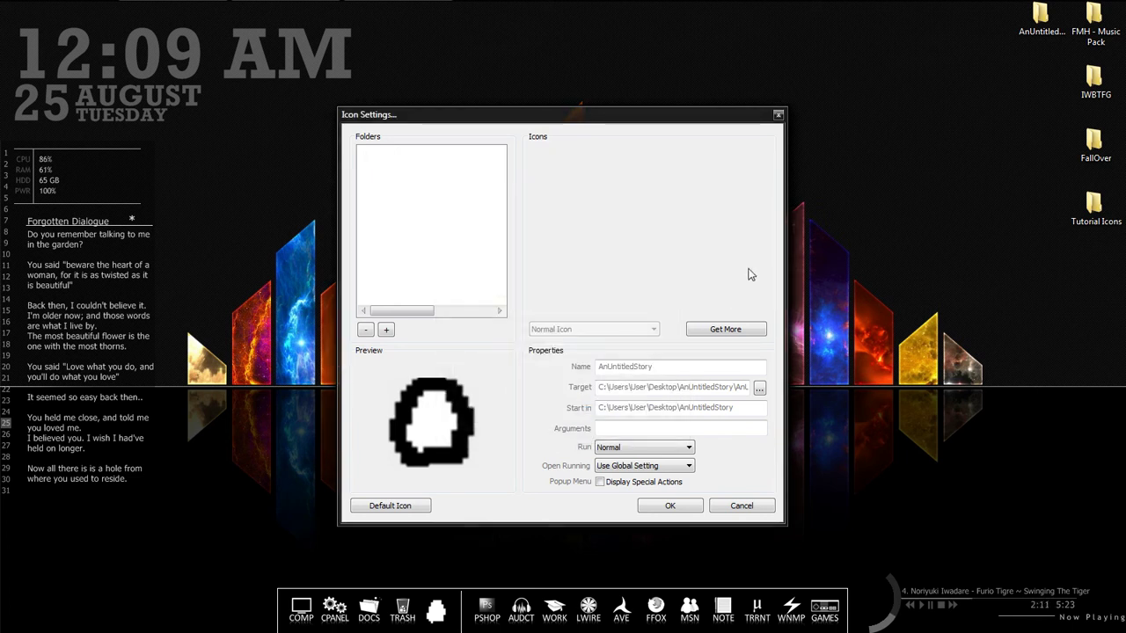
click(454, 172)
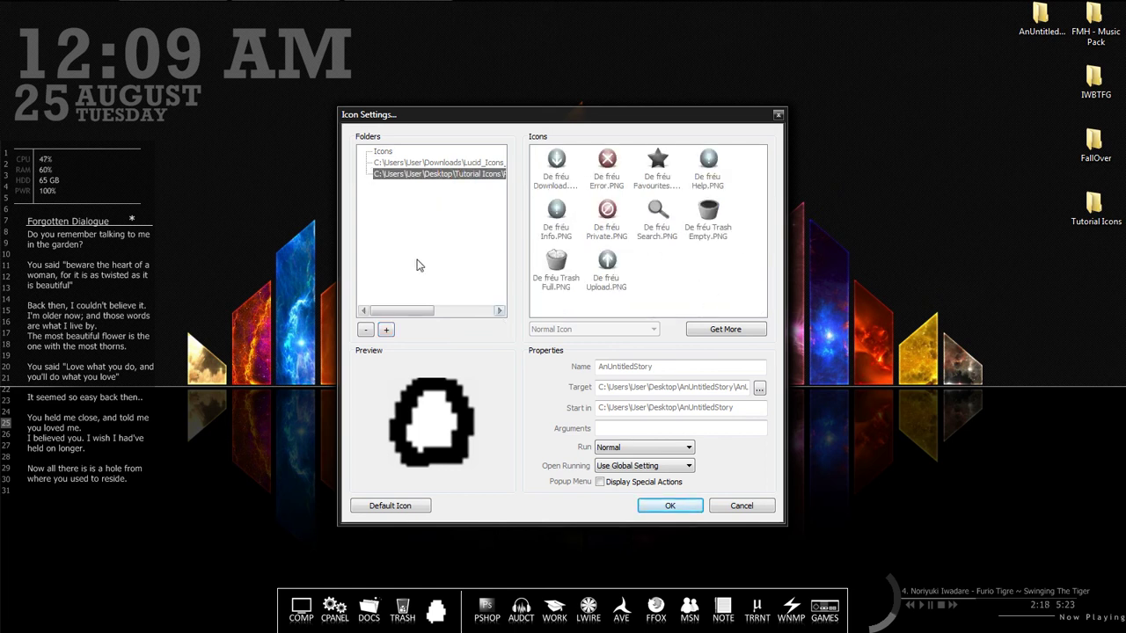
Add the File Formats folder from Tutorial Icons > PNG Files as another icon source and display its icons.
click(386, 331)
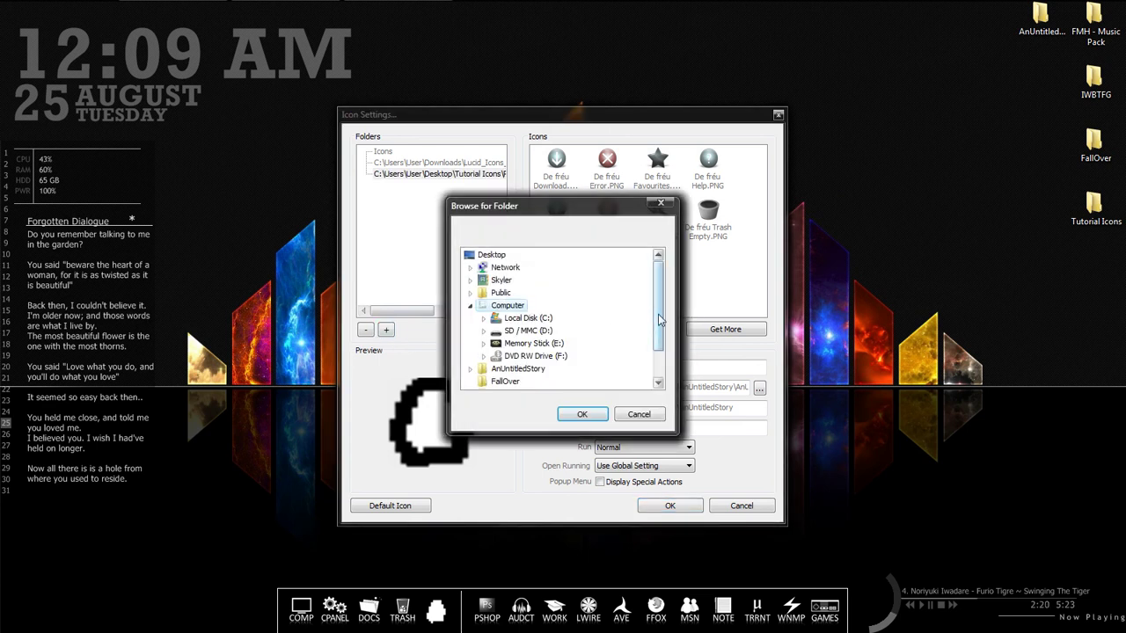
drag(660, 348, 662, 365)
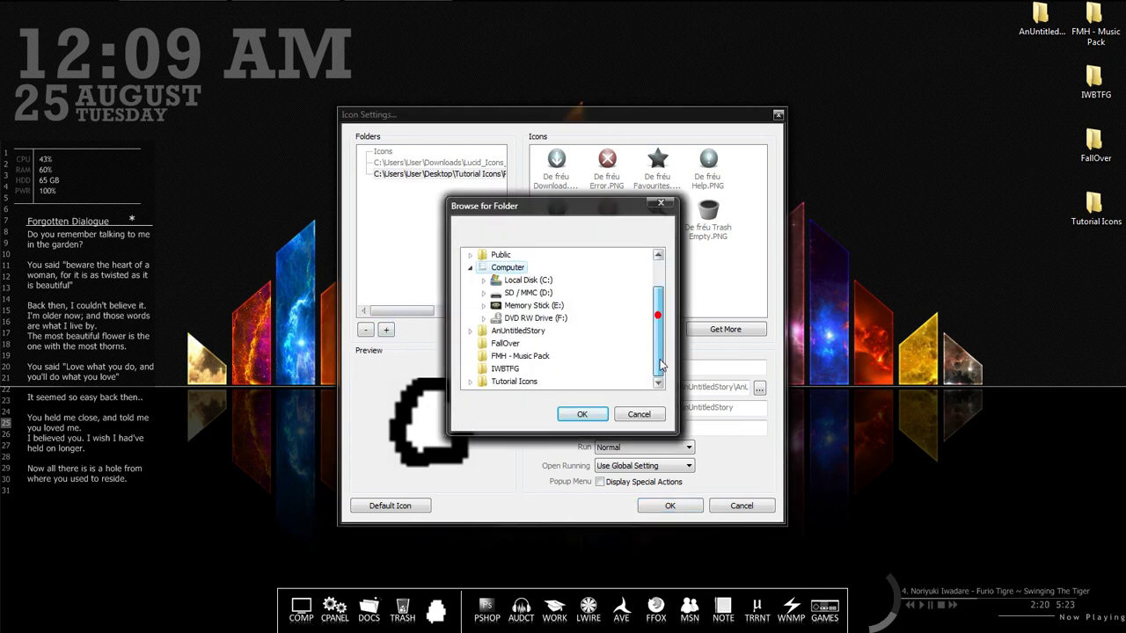
click(470, 382)
click(484, 382)
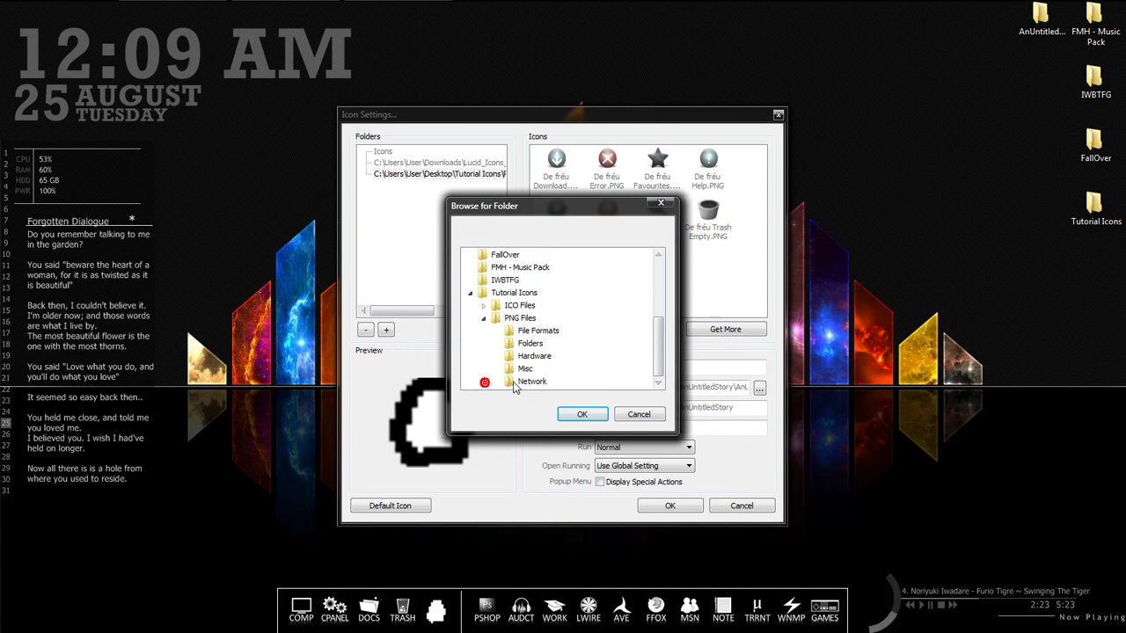
click(661, 364)
click(550, 331)
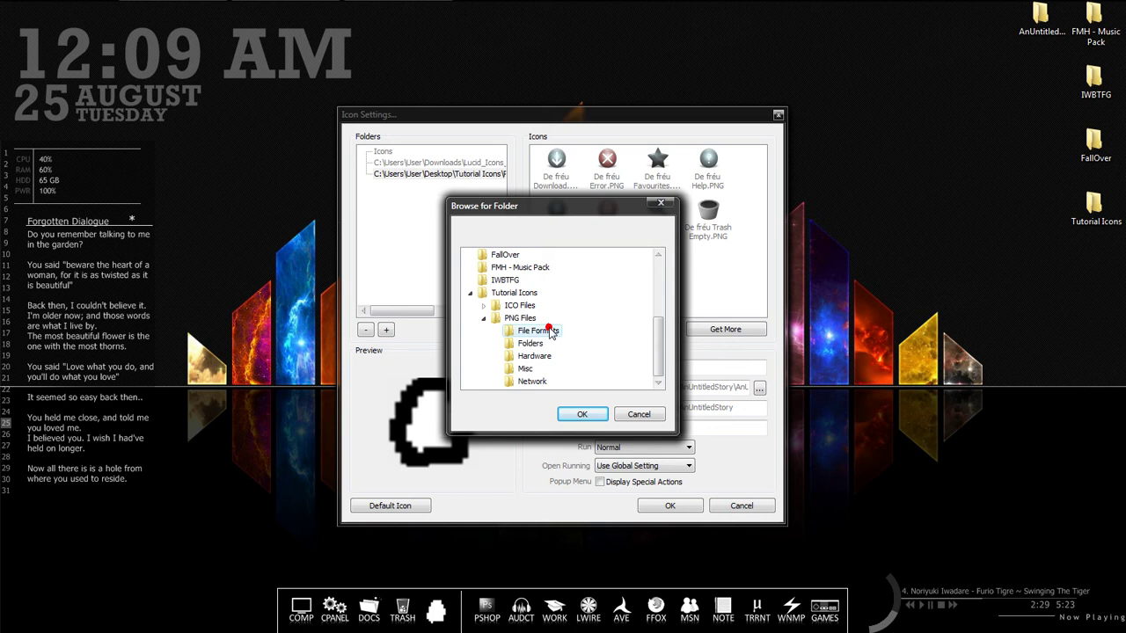
click(584, 413)
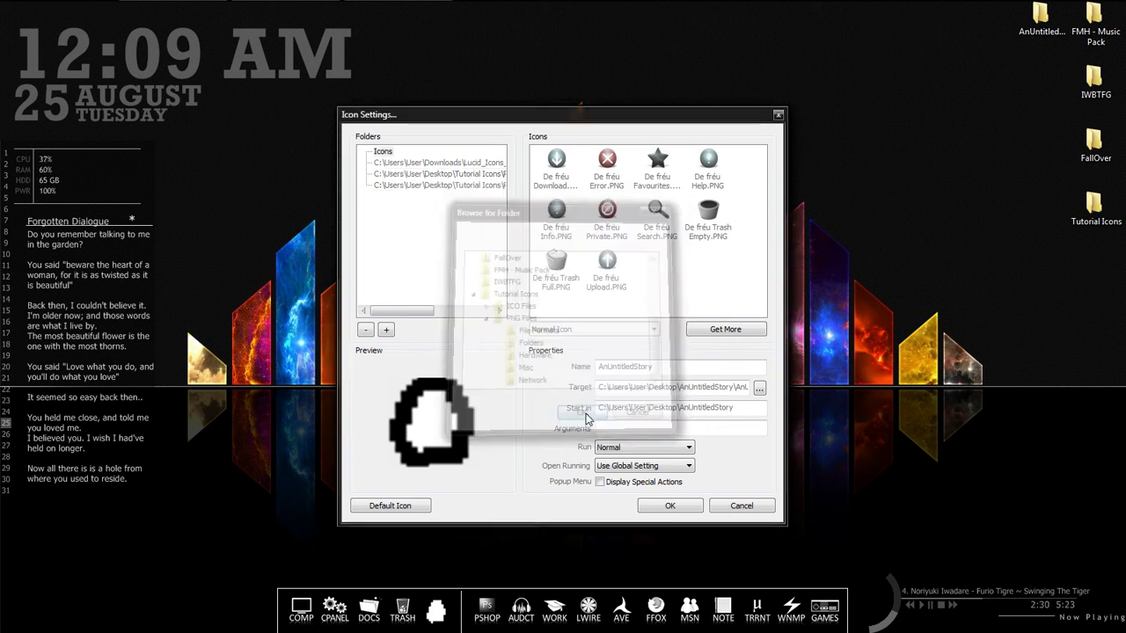
click(433, 186)
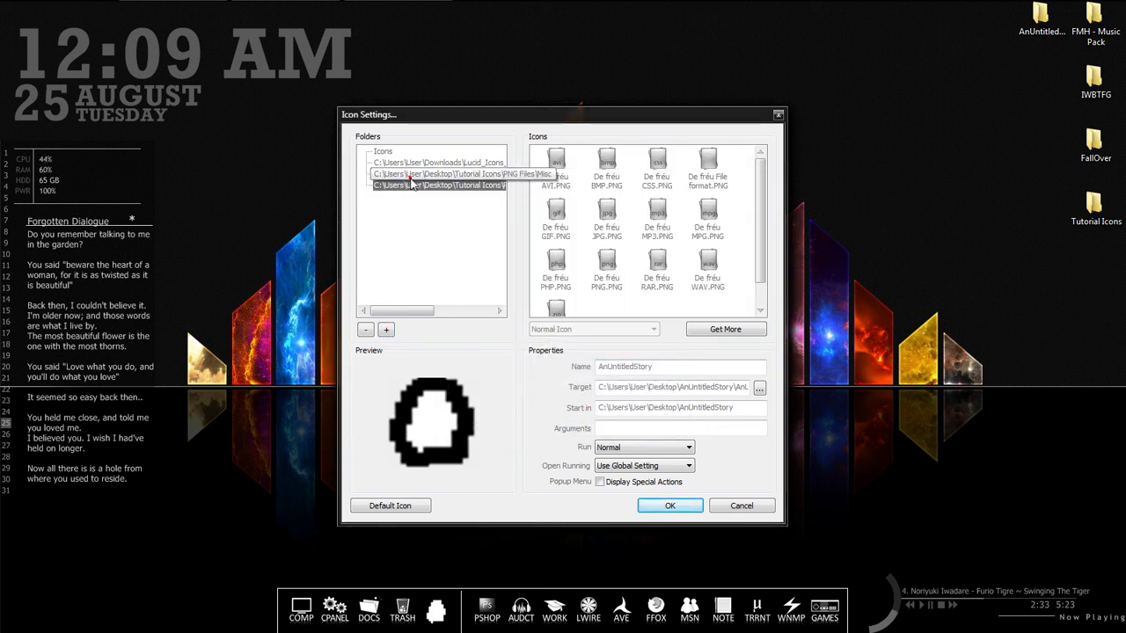
Try several icons from the Misc folder on the AnUntitledStory item, including Favourites, Trash Empty, Trash Full and Private.
click(411, 181)
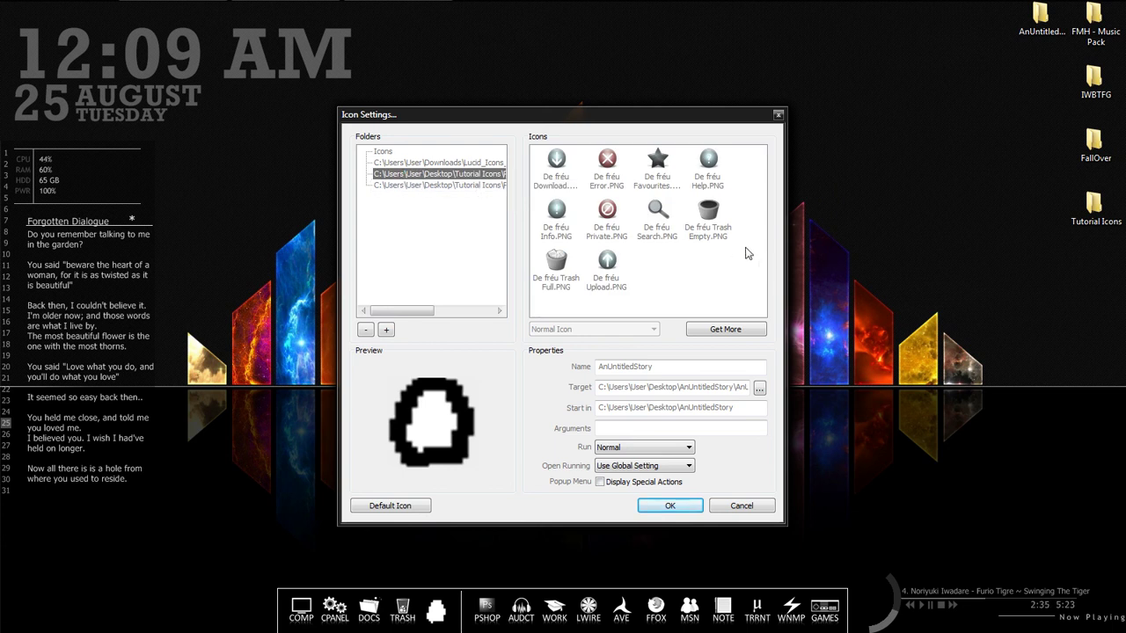
click(653, 173)
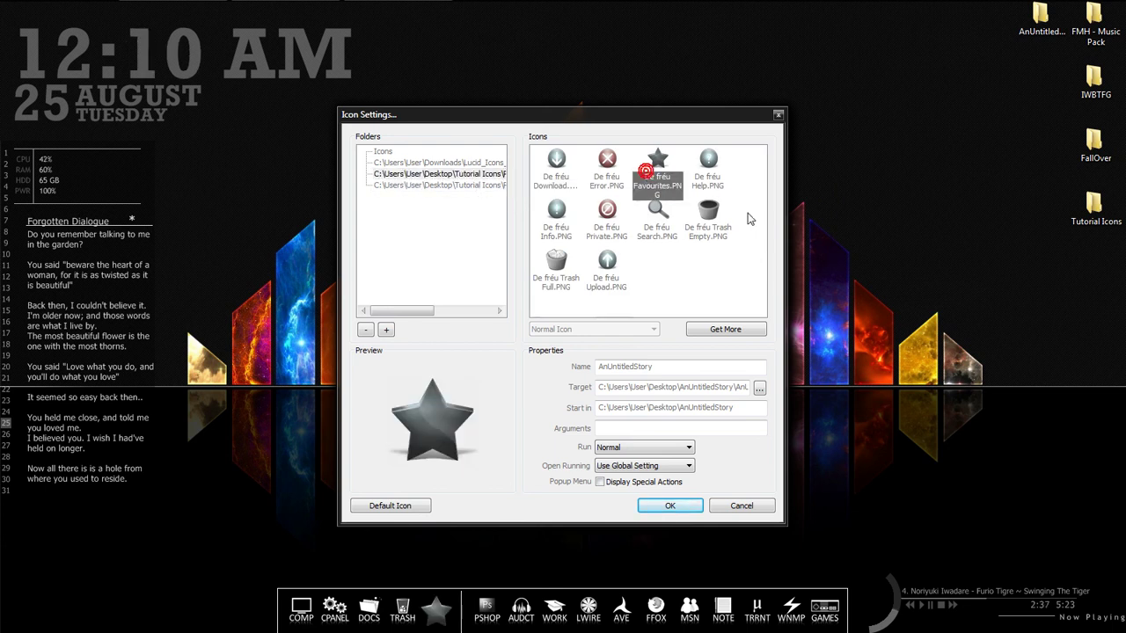
click(721, 178)
click(720, 215)
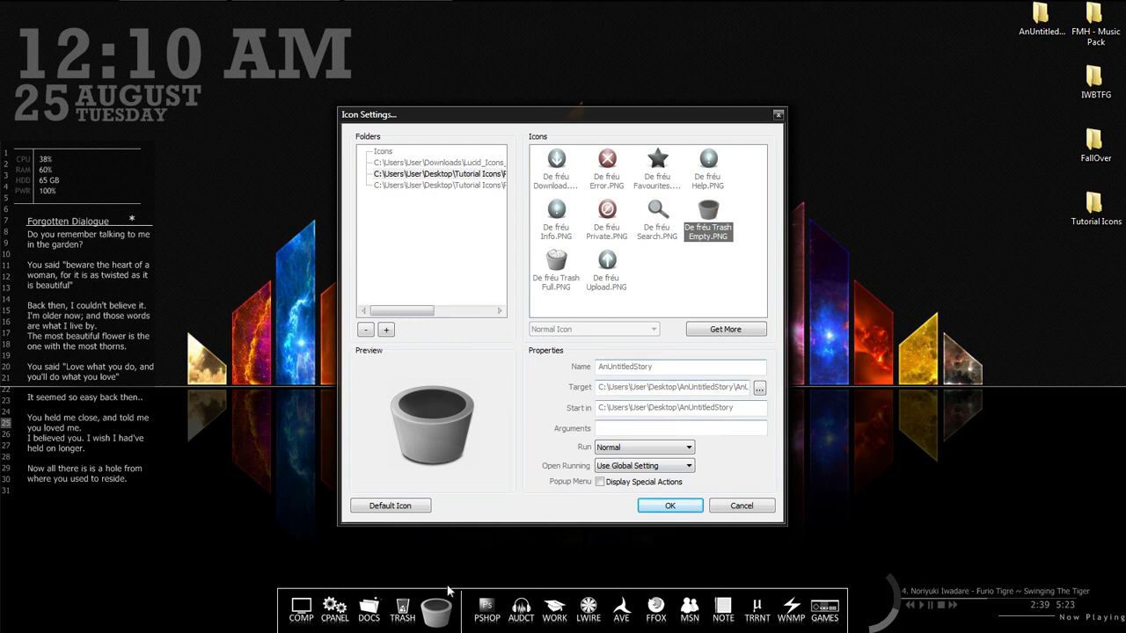
click(570, 275)
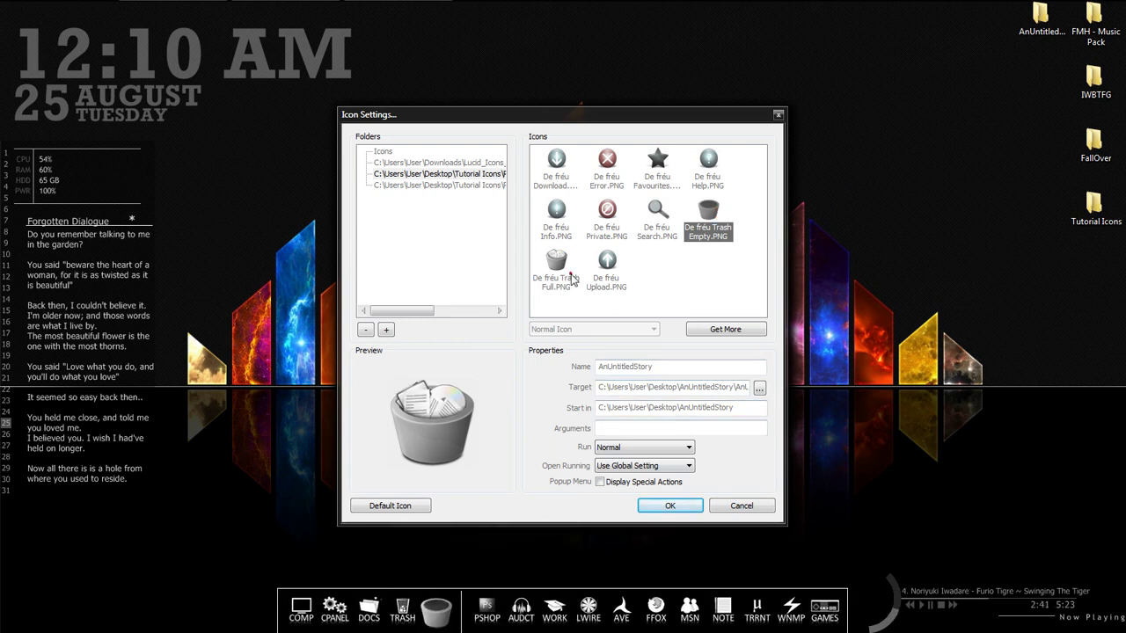
click(617, 273)
click(607, 218)
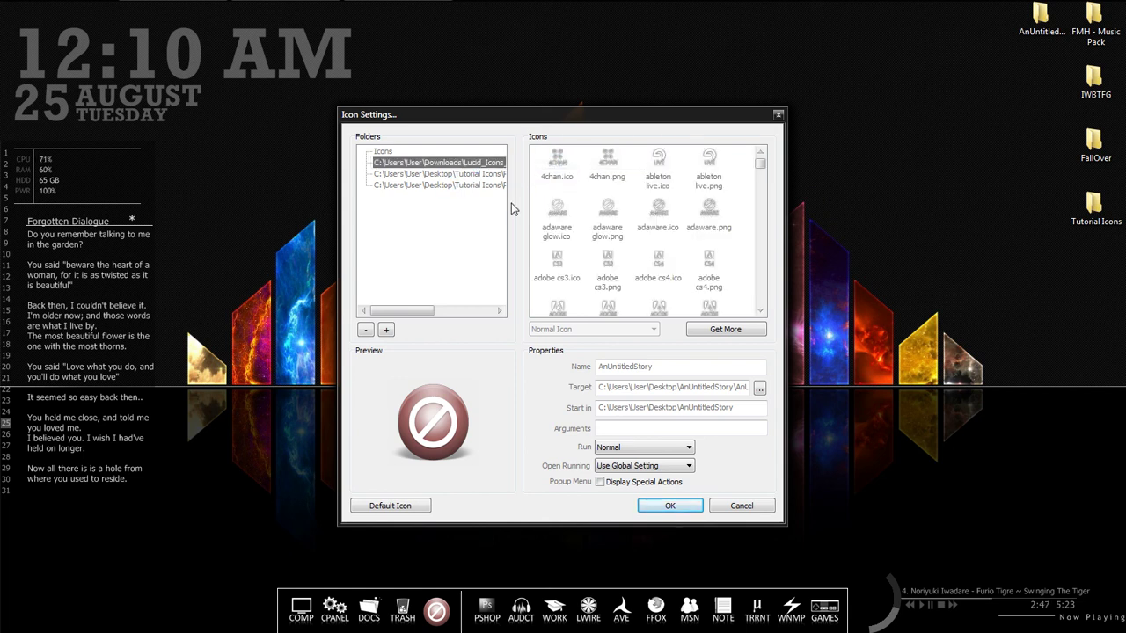
Browse the icons in the Lucid_Icons folder.
drag(760, 164, 761, 180)
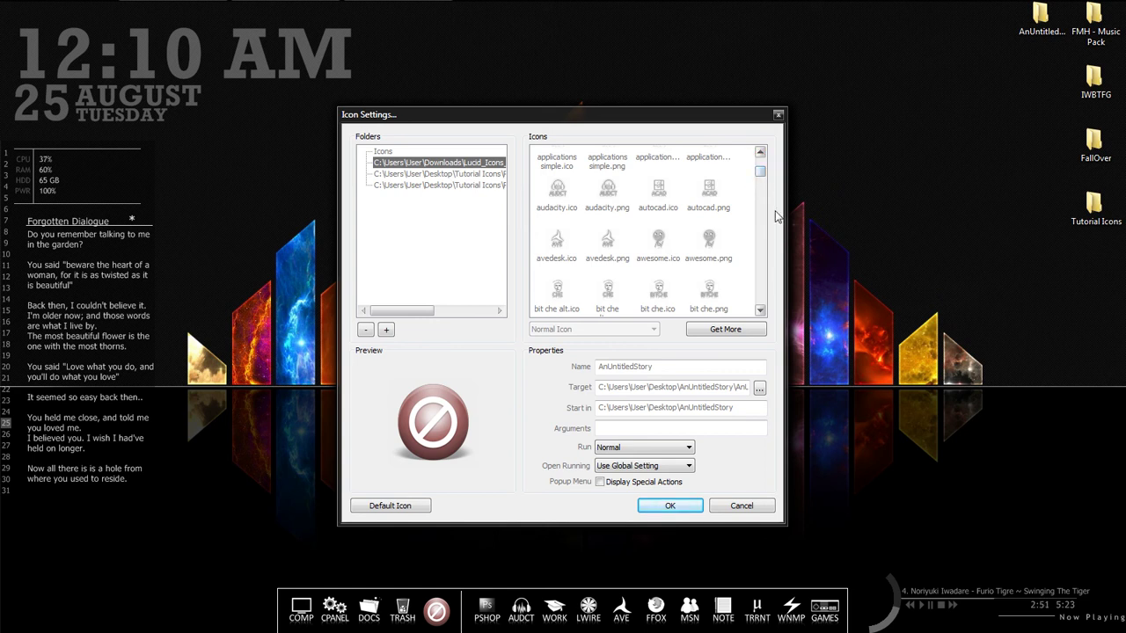
click(760, 152)
click(760, 152)
click(760, 153)
click(761, 153)
click(760, 153)
click(761, 153)
click(760, 153)
click(760, 153)
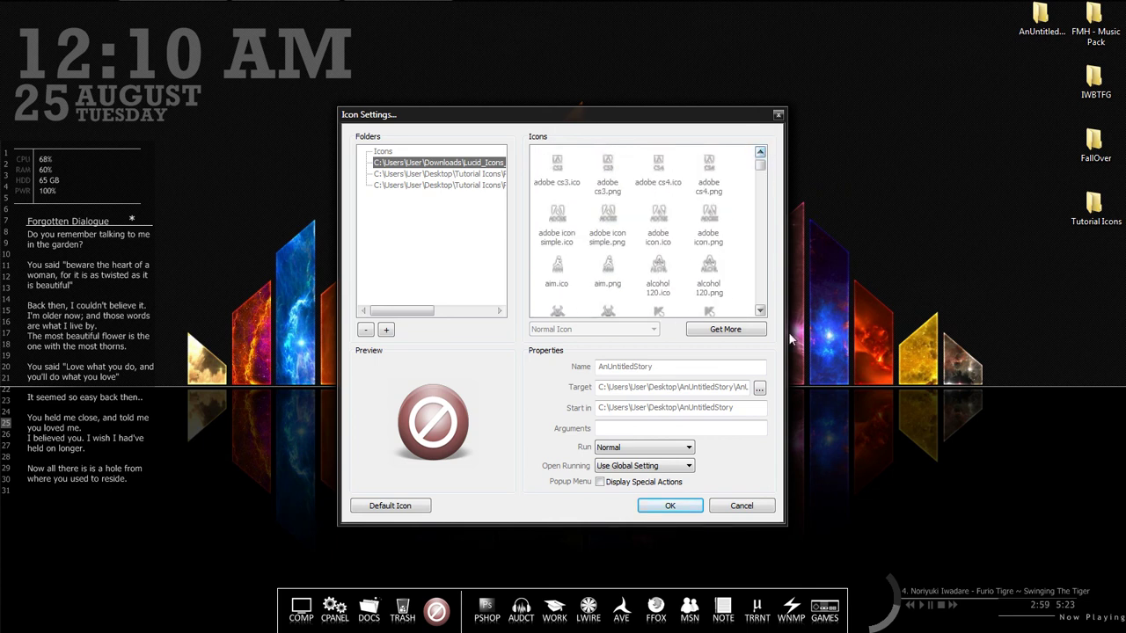
Assign mirc.png from the Lucid_Icons folder as the AnUntitledStory item's icon and apply the icon settings.
click(760, 310)
click(760, 310)
click(760, 310)
click(760, 310)
click(760, 311)
click(760, 310)
click(760, 311)
click(760, 311)
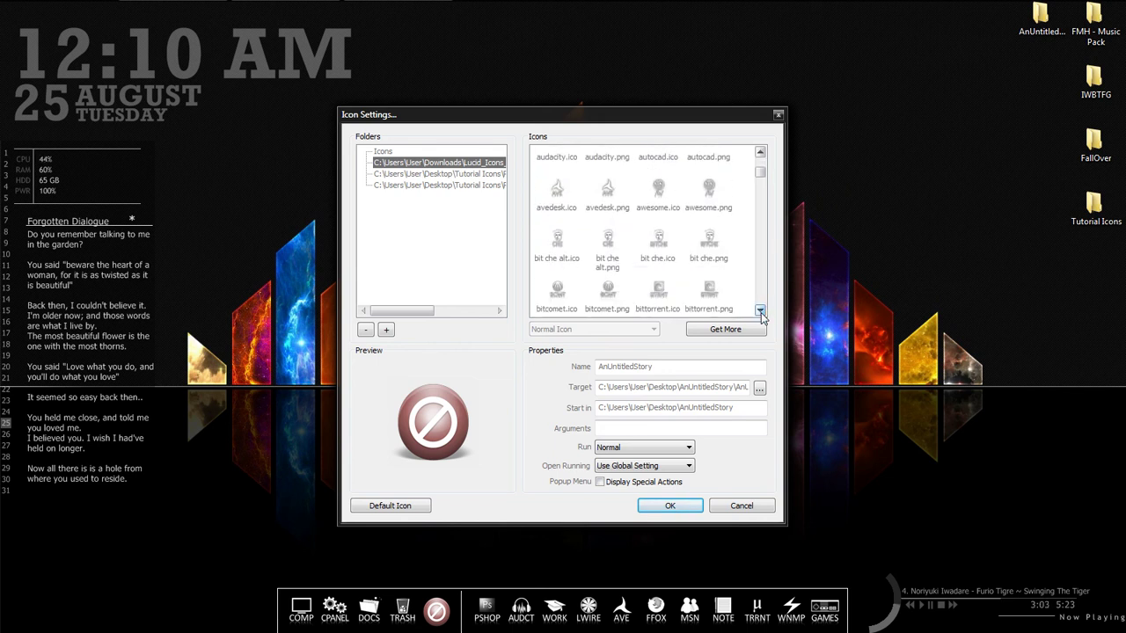
click(760, 310)
click(760, 311)
click(760, 311)
click(760, 310)
click(761, 310)
click(761, 311)
click(760, 311)
click(760, 312)
click(762, 269)
click(763, 269)
click(763, 269)
click(763, 269)
click(763, 270)
click(764, 271)
click(763, 272)
click(764, 272)
click(764, 272)
click(764, 272)
click(764, 272)
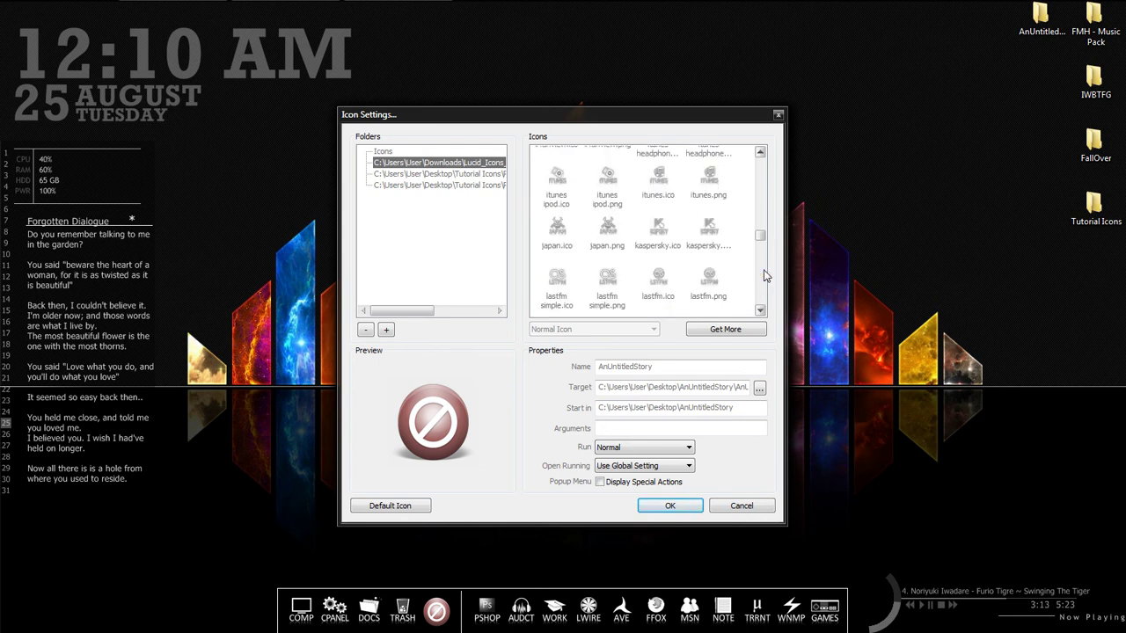
click(764, 271)
click(763, 272)
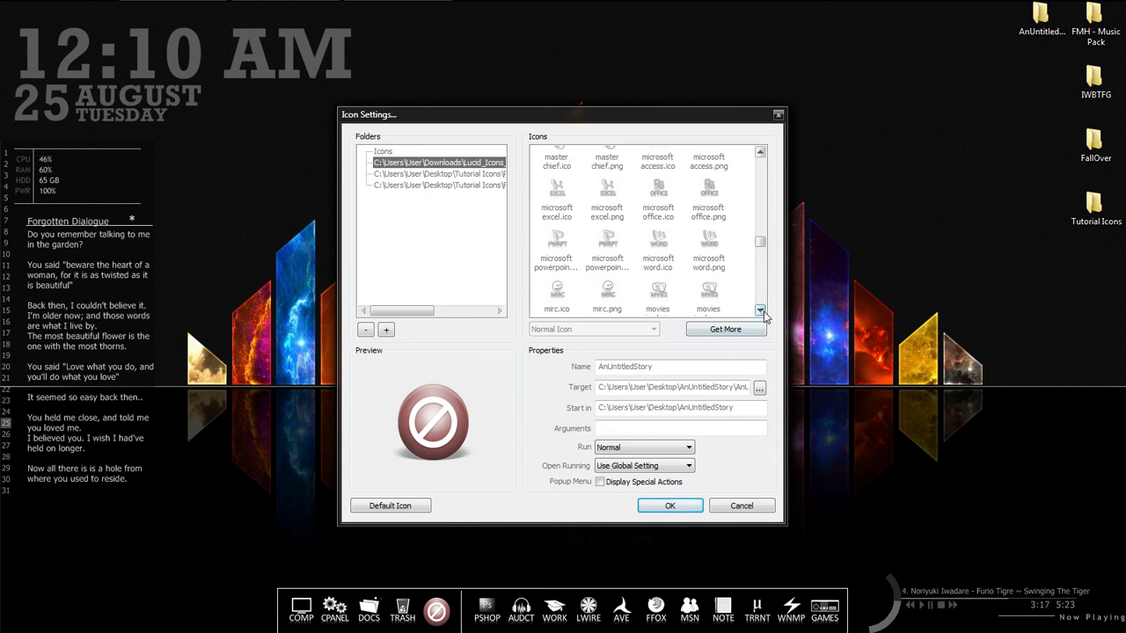
click(607, 295)
click(670, 505)
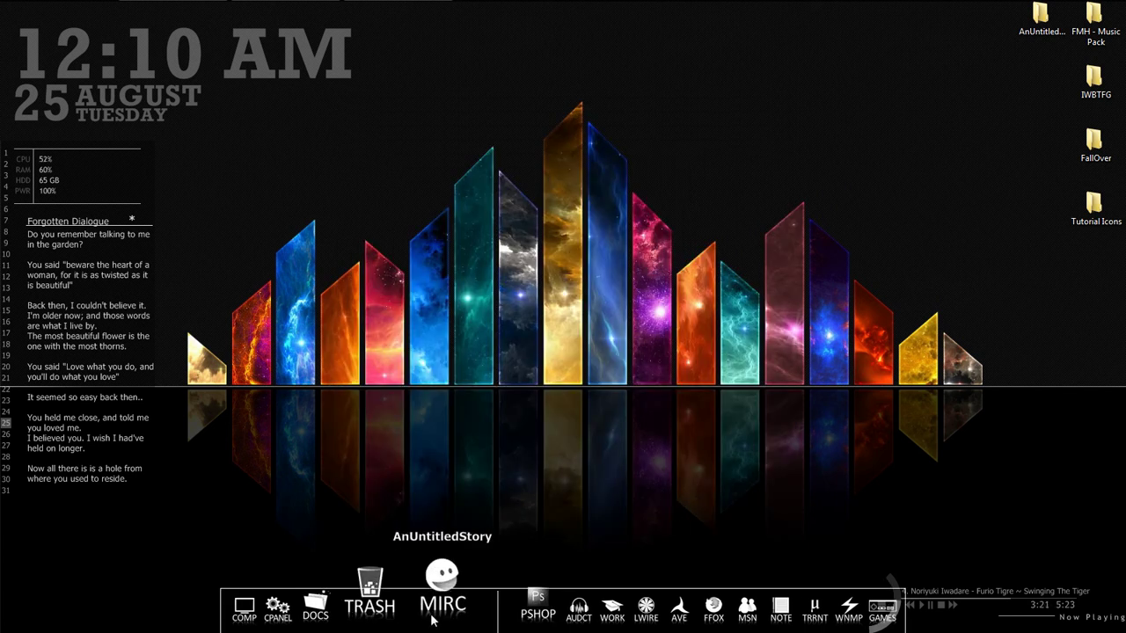
Launch AnUntitledStory from its dock icon, continue the saved game in Slot 1 and move the character.
click(432, 607)
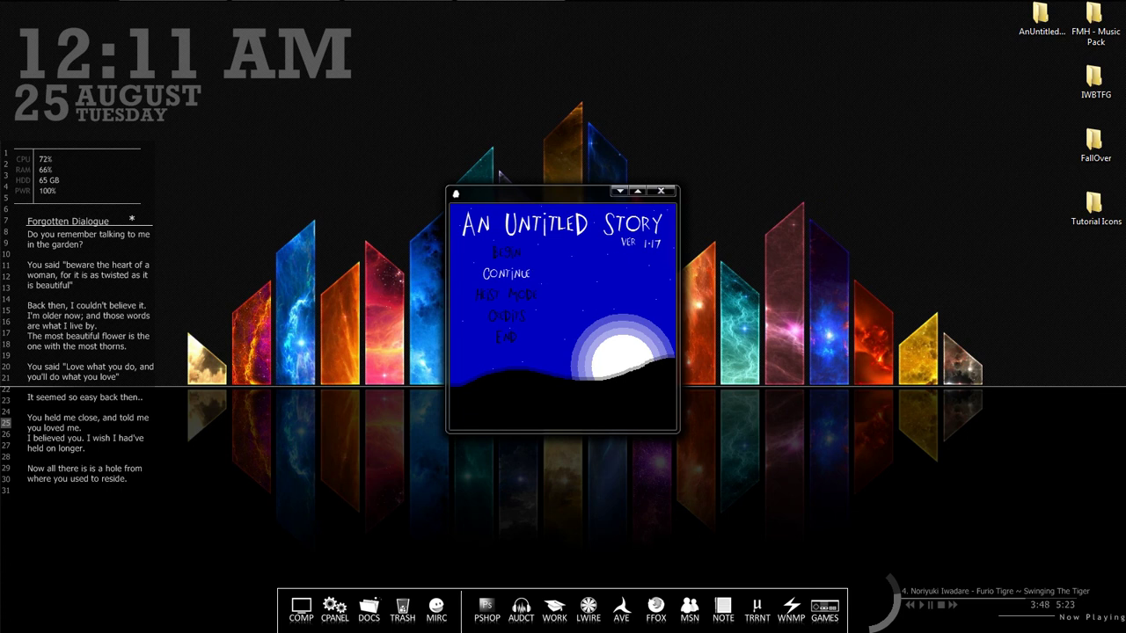
key(Return)
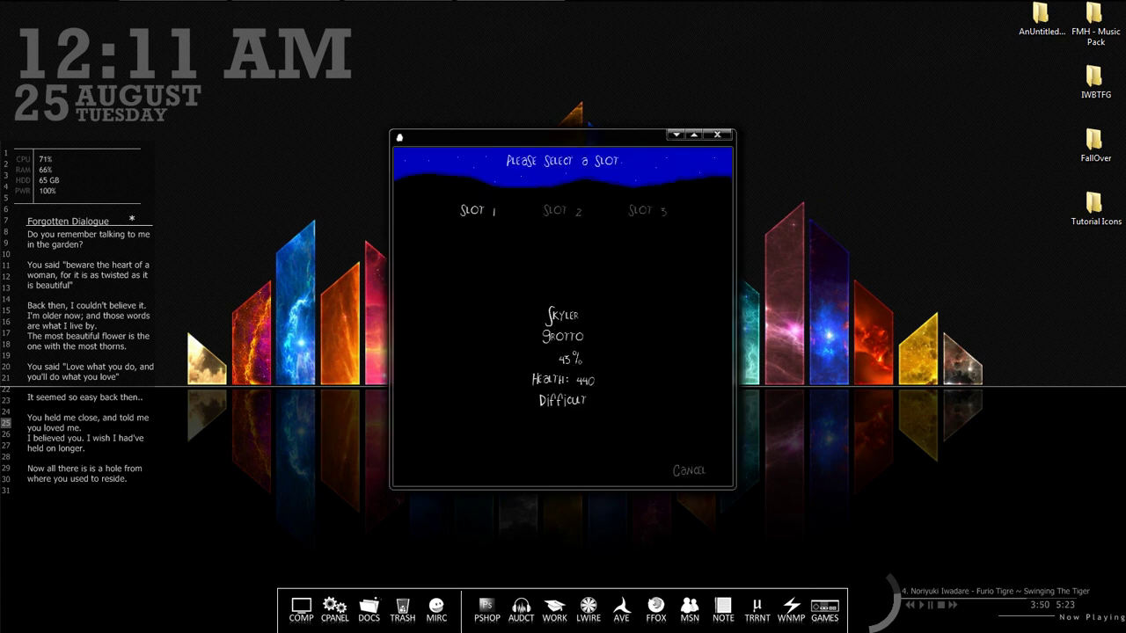
key(Return)
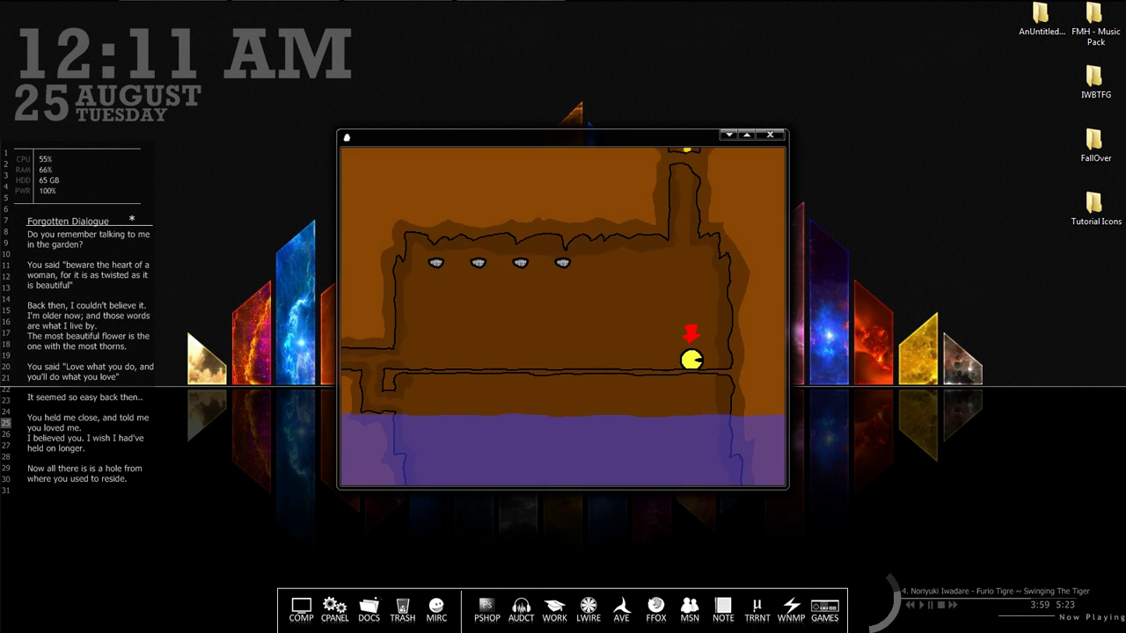
key(Left)
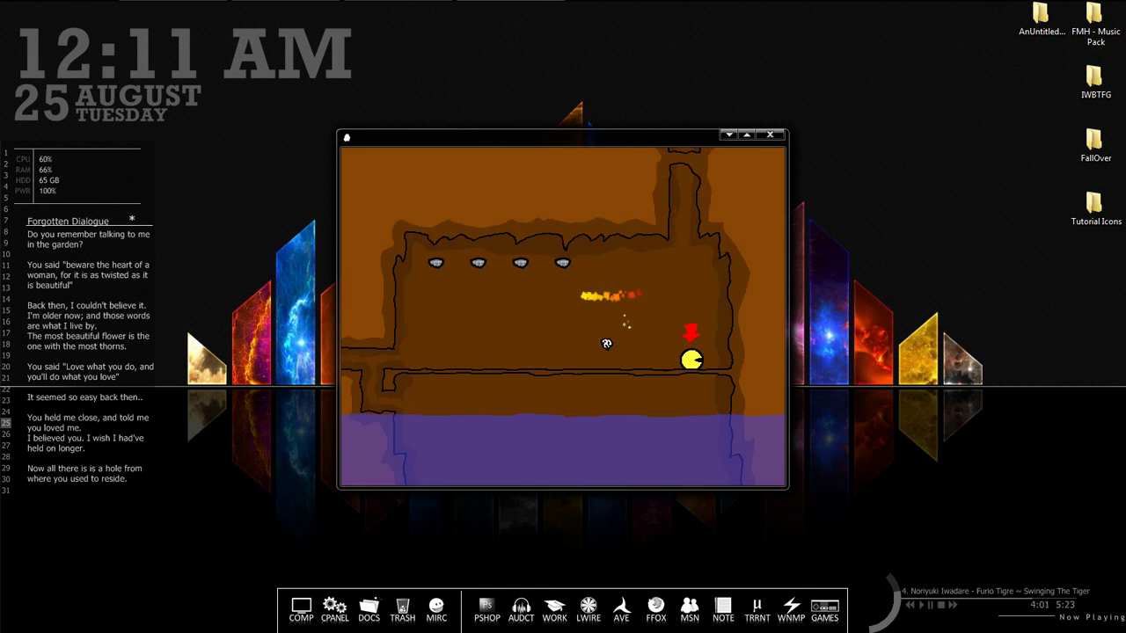
Move the game character left through the cave and into the rooms beyond it.
key(Left)
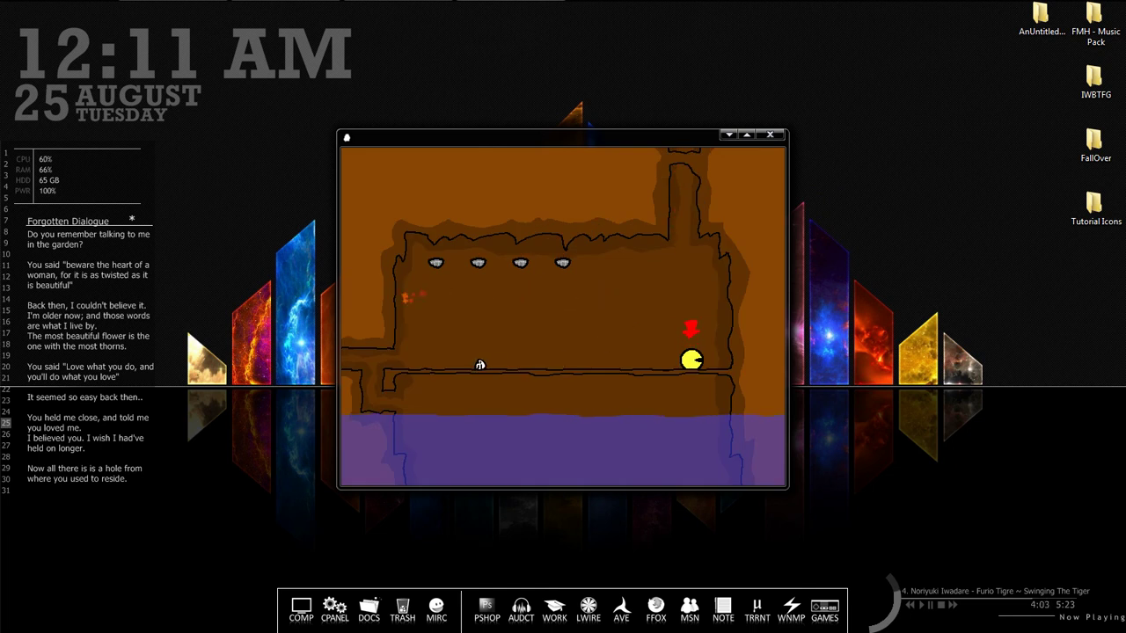
key(Left)
key(Left)
key(Left)
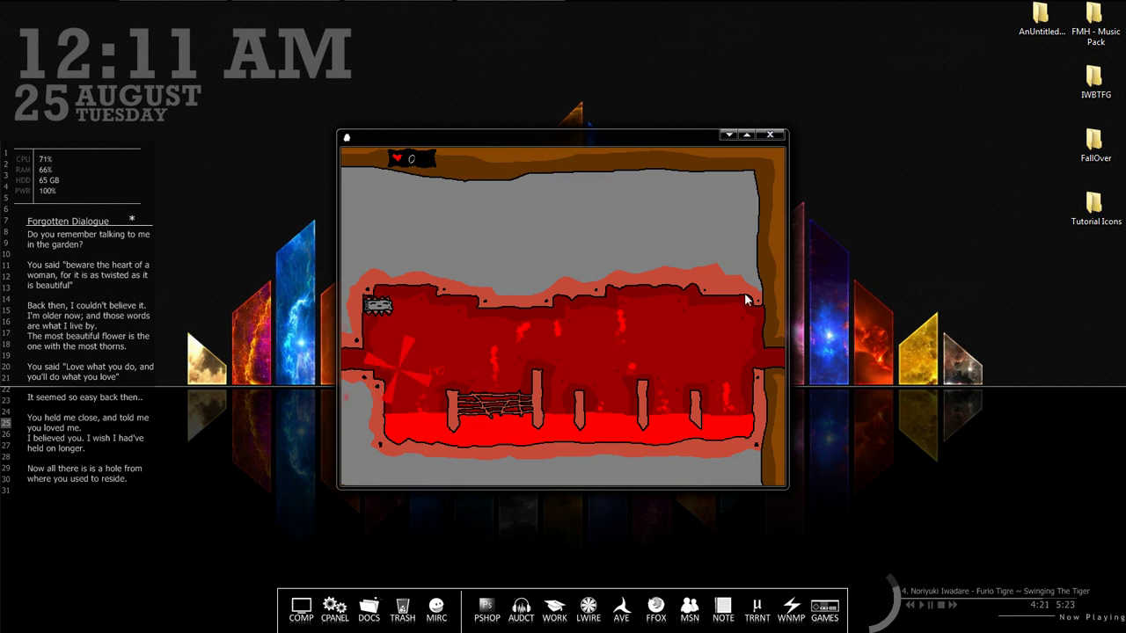
End the session from the Game Over screen and exit An Untitled Story through its title screen's End option.
key(Down)
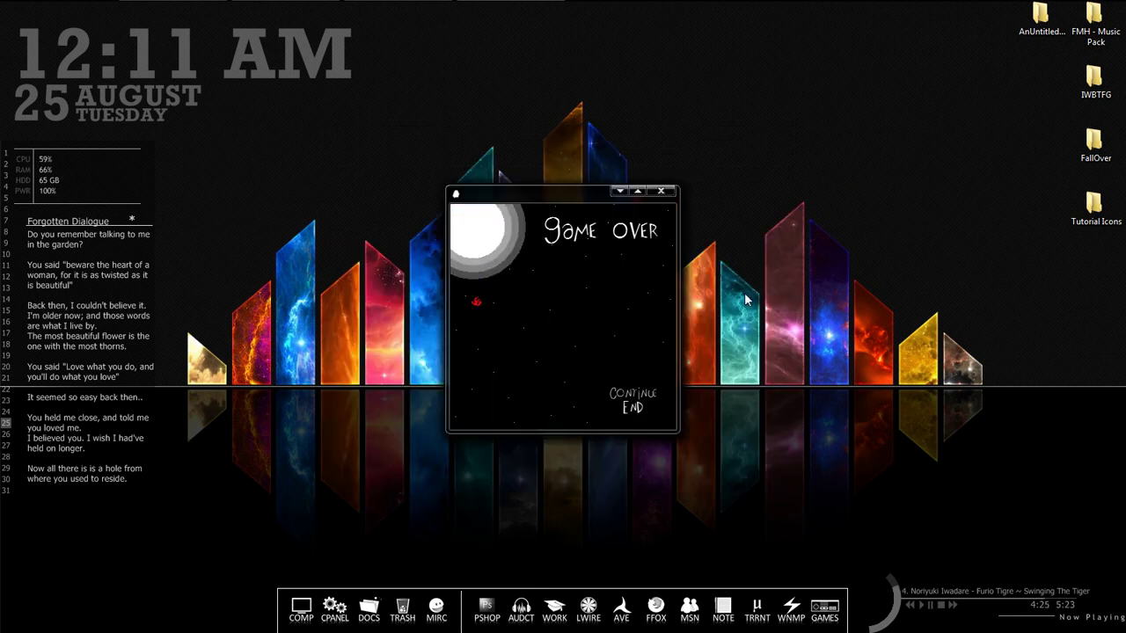
key(Return)
key(Down)
key(Down)
key(Down)
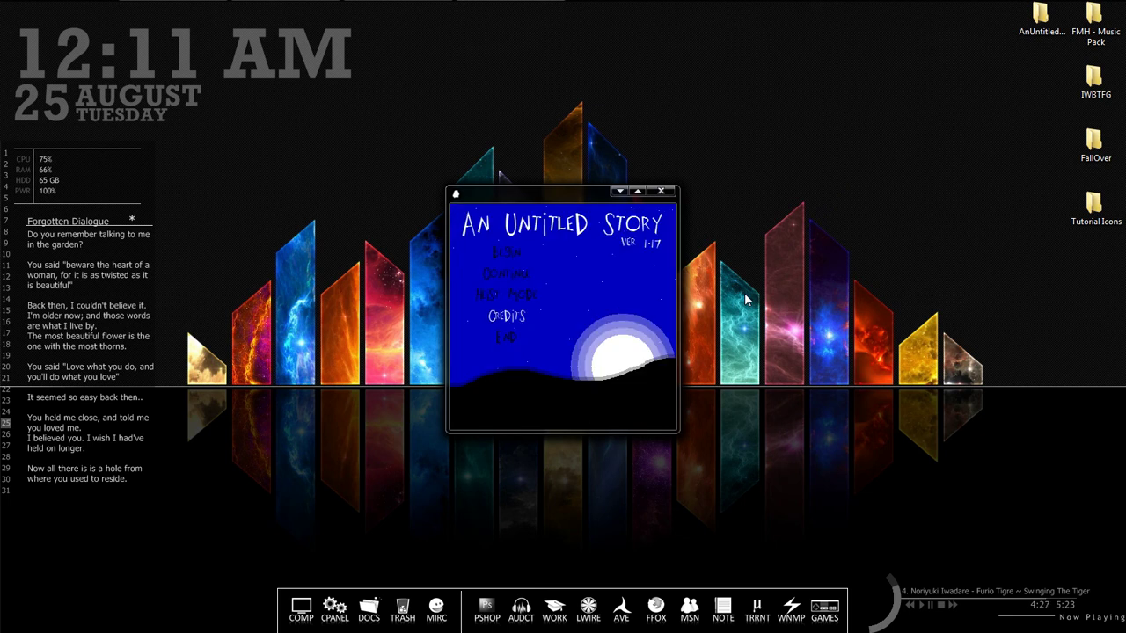
key(Return)
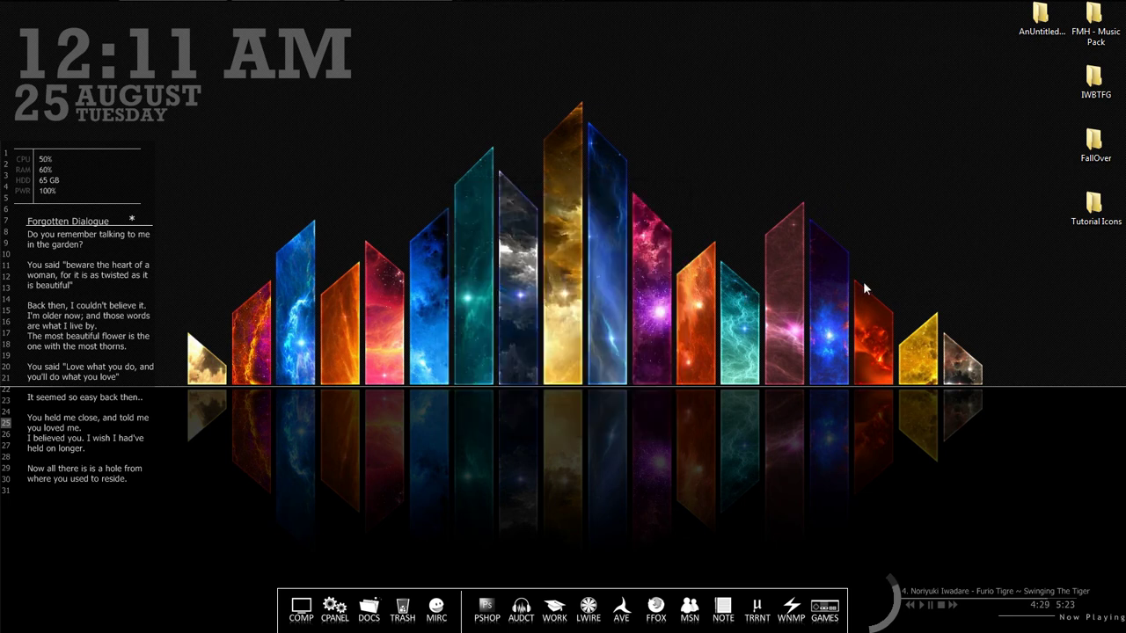
Remove the MIRC item from the dock by pulling it out onto the desktop.
drag(429, 602, 536, 409)
right_click(506, 606)
click(765, 495)
Try the dock's screen position at Top, and return it to Bottom.
right_click(743, 606)
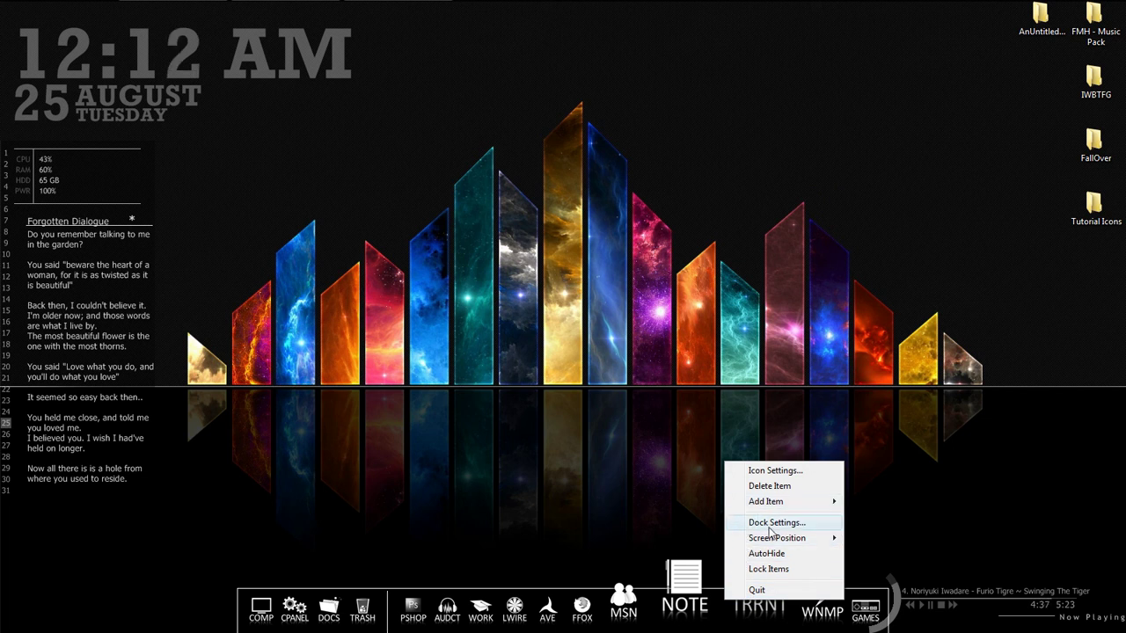
mouse_move(781, 541)
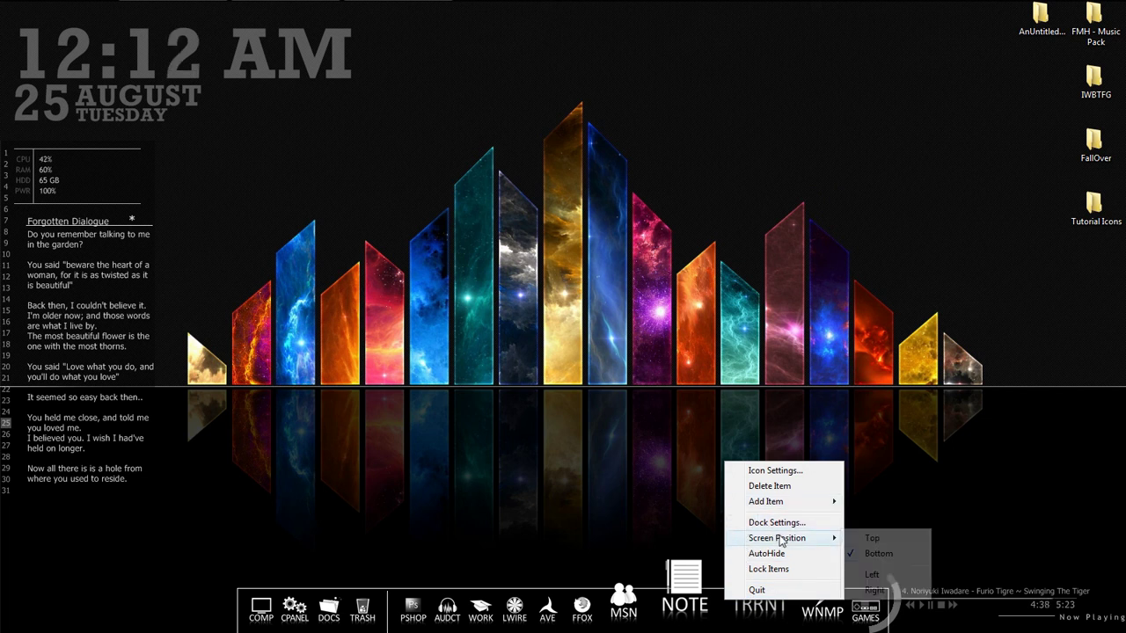
click(874, 538)
right_click(554, 29)
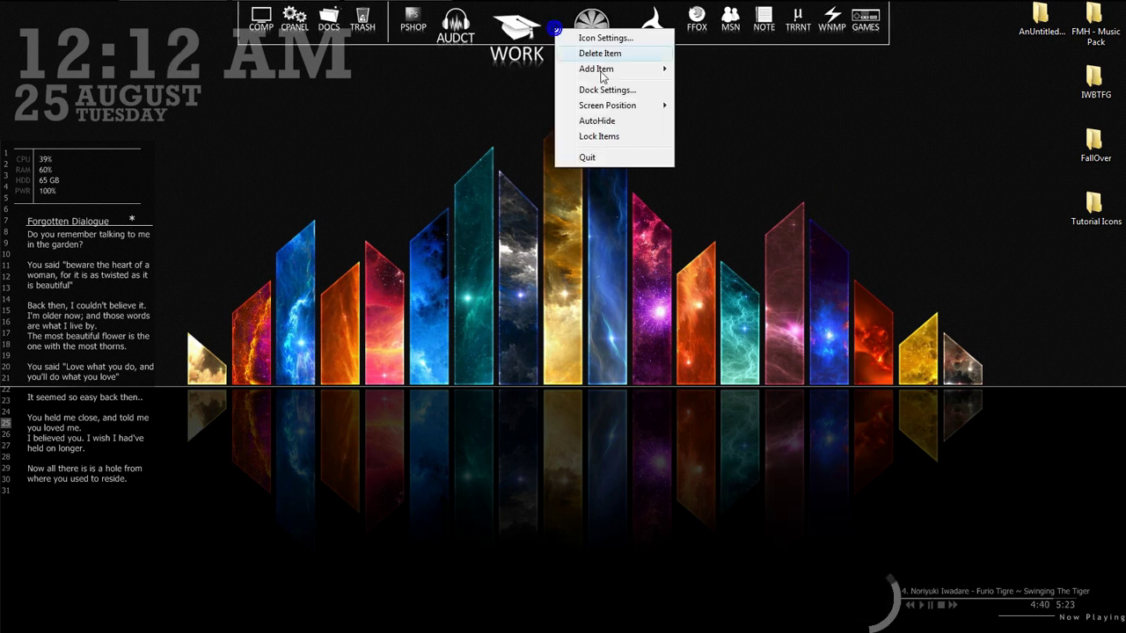
mouse_move(646, 107)
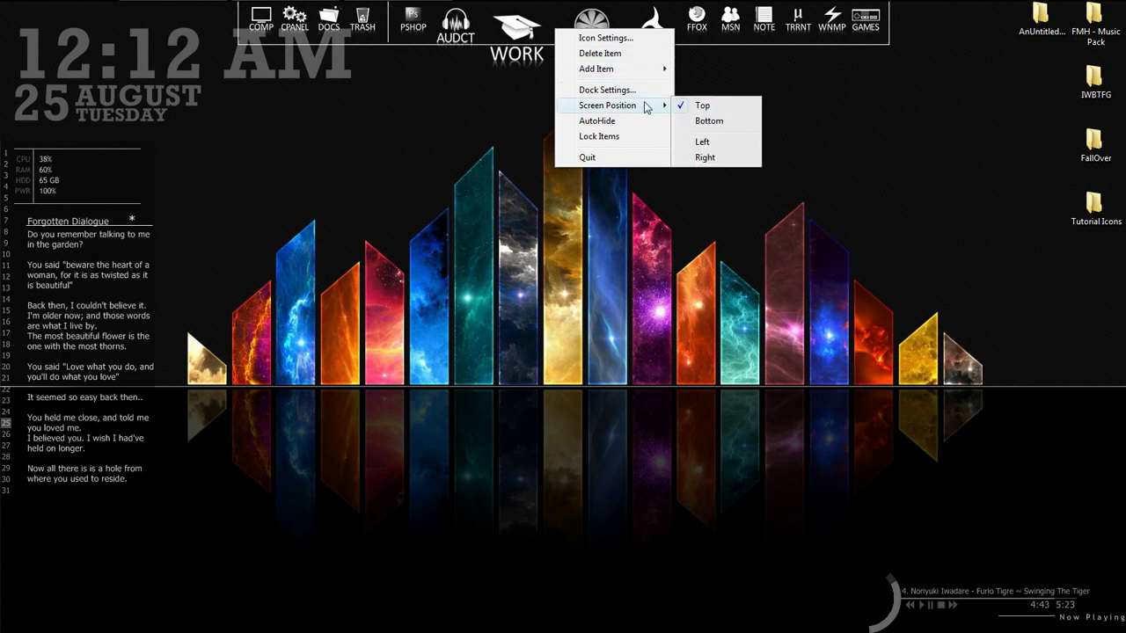
click(711, 120)
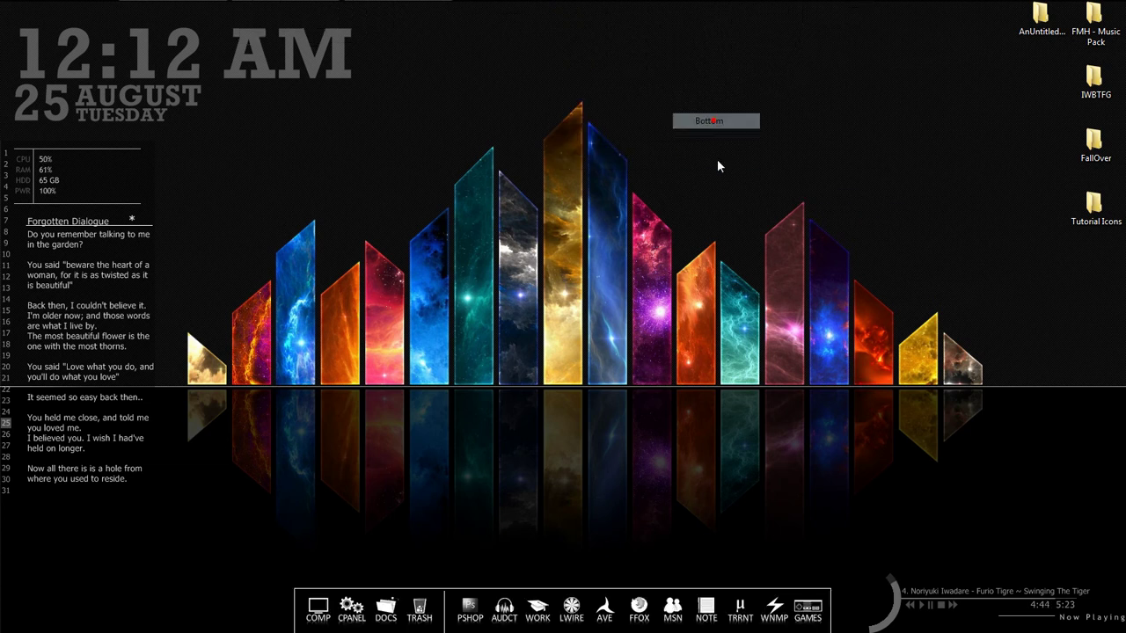
right_click(598, 618)
mouse_move(640, 557)
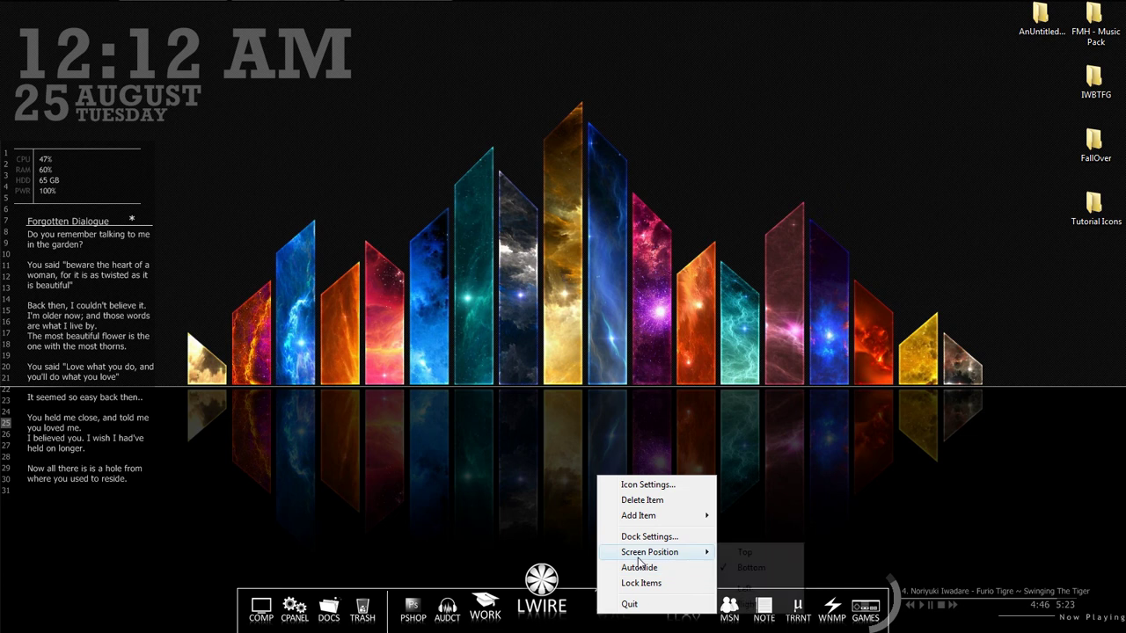
mouse_move(667, 523)
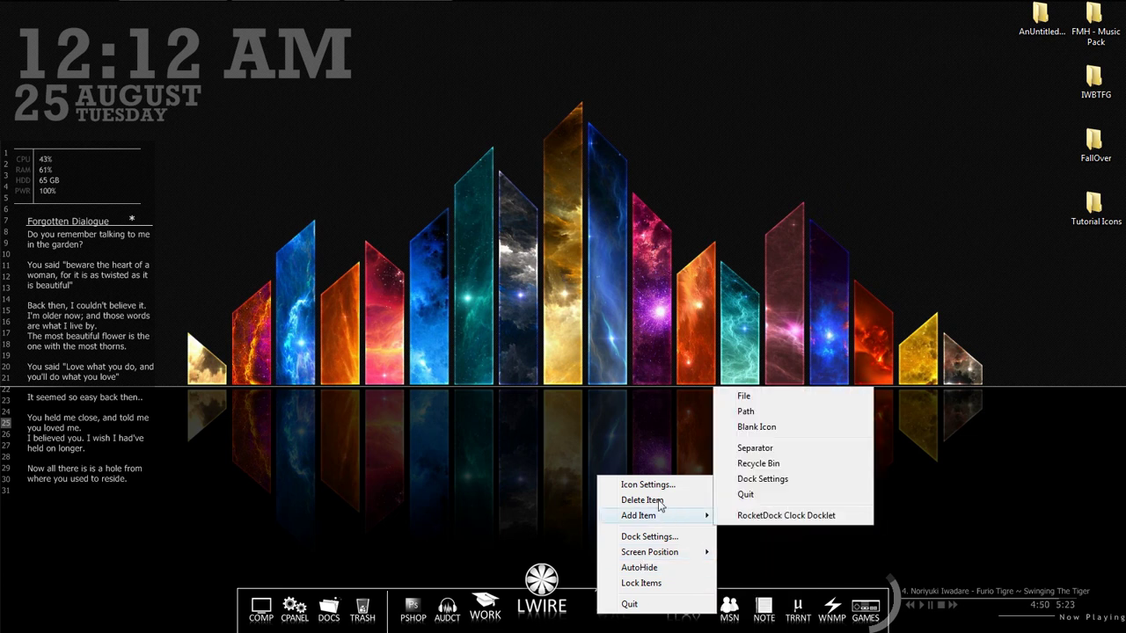
click(621, 431)
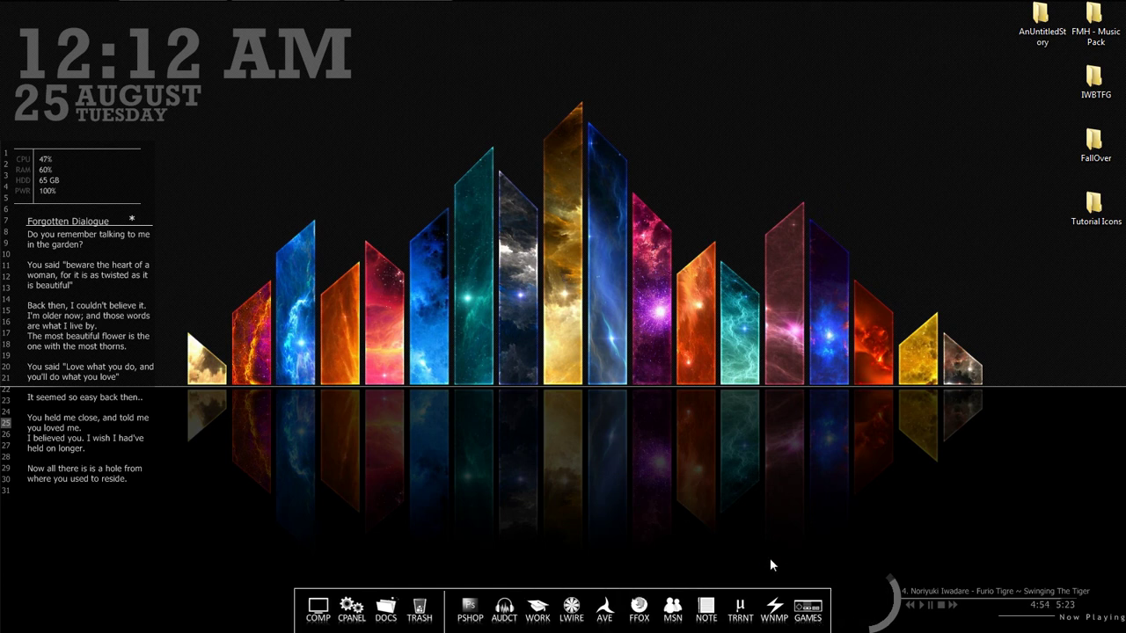
Open the dock settings and look through the Icons, Position and Style options.
right_click(739, 613)
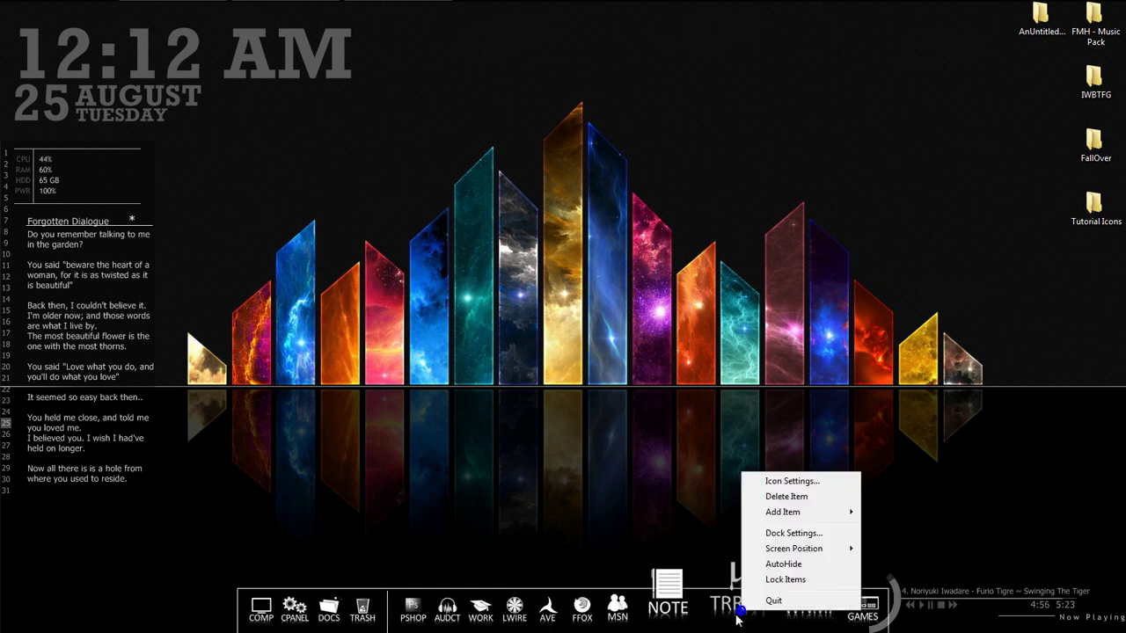
click(801, 539)
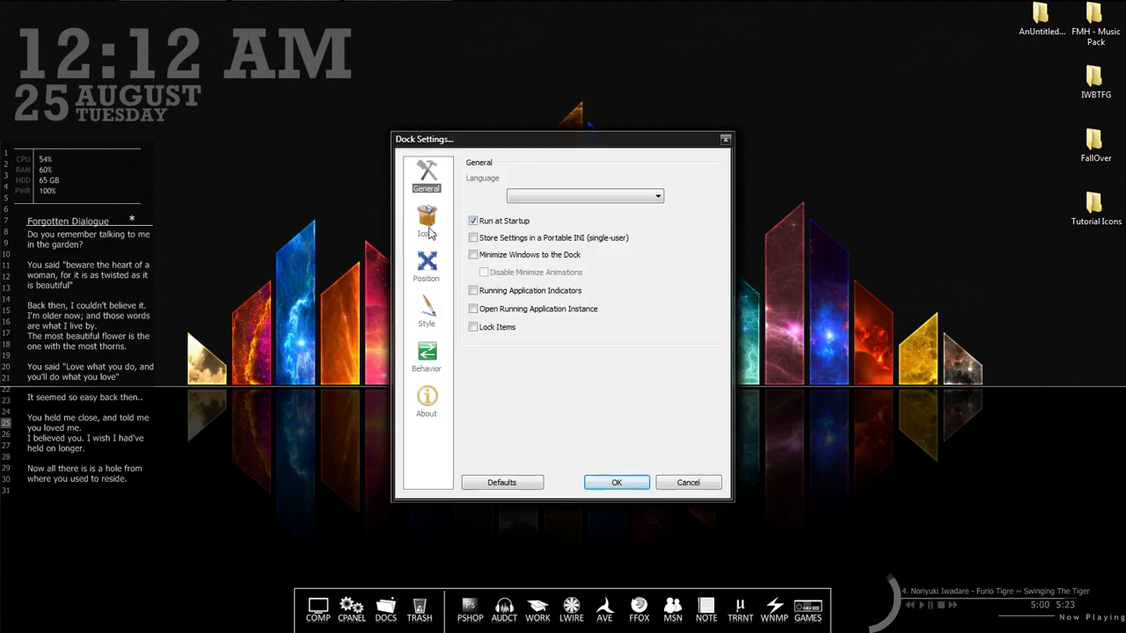
click(429, 231)
click(428, 261)
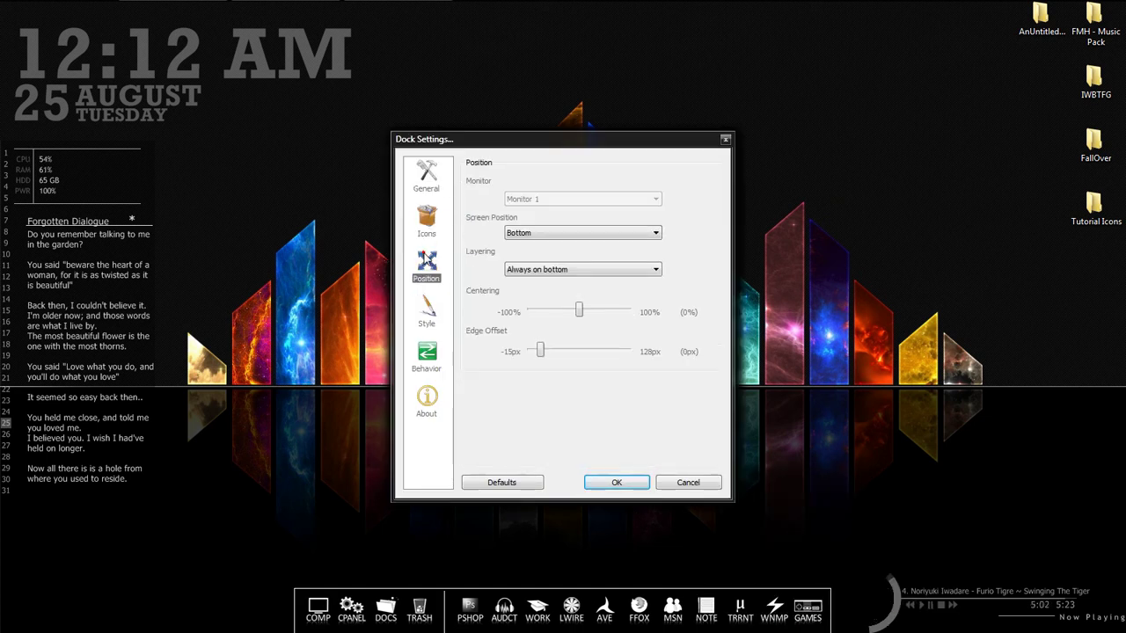
click(431, 322)
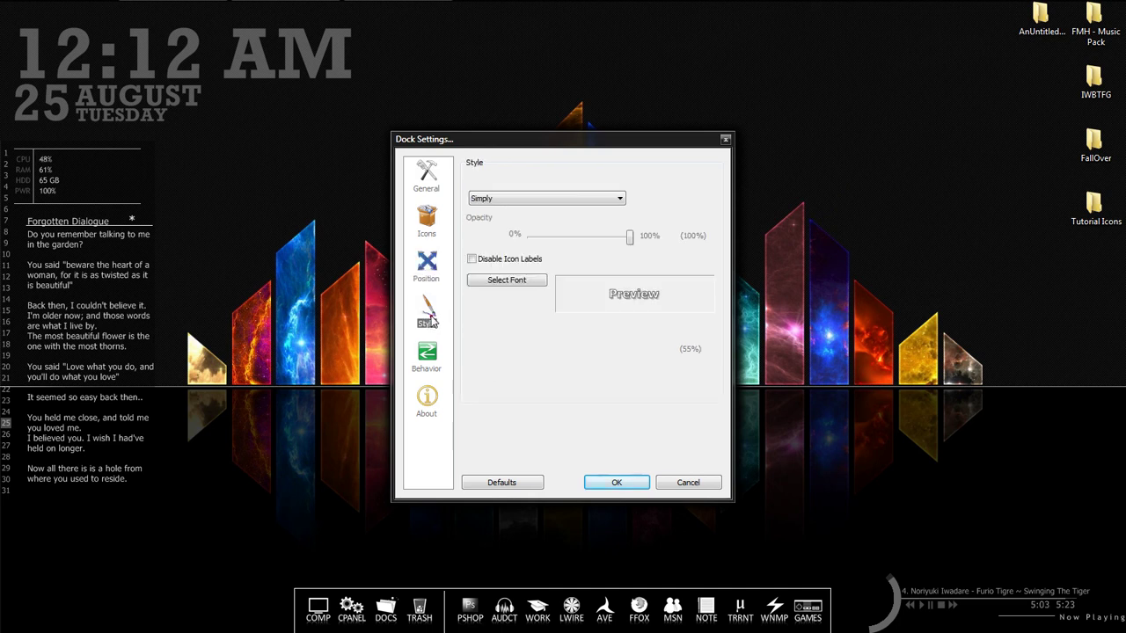
Try several dock themes, including ProtoIron, VistaBlack, WhiteCristal and ToonBLue.
click(555, 201)
click(561, 336)
key(Down)
key(Down)
key(Down)
key(Down)
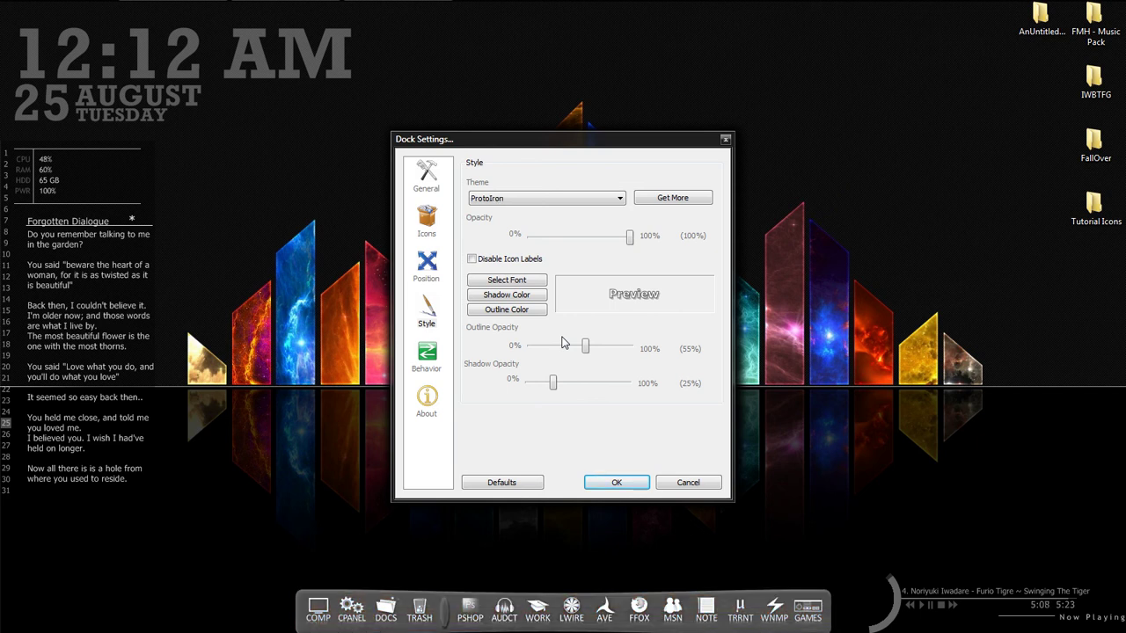
key(Down)
key(Down)
key(Down)
key(Down)
key(Down)
key(Up)
key(Down)
key(Down)
key(Down)
key(Down)
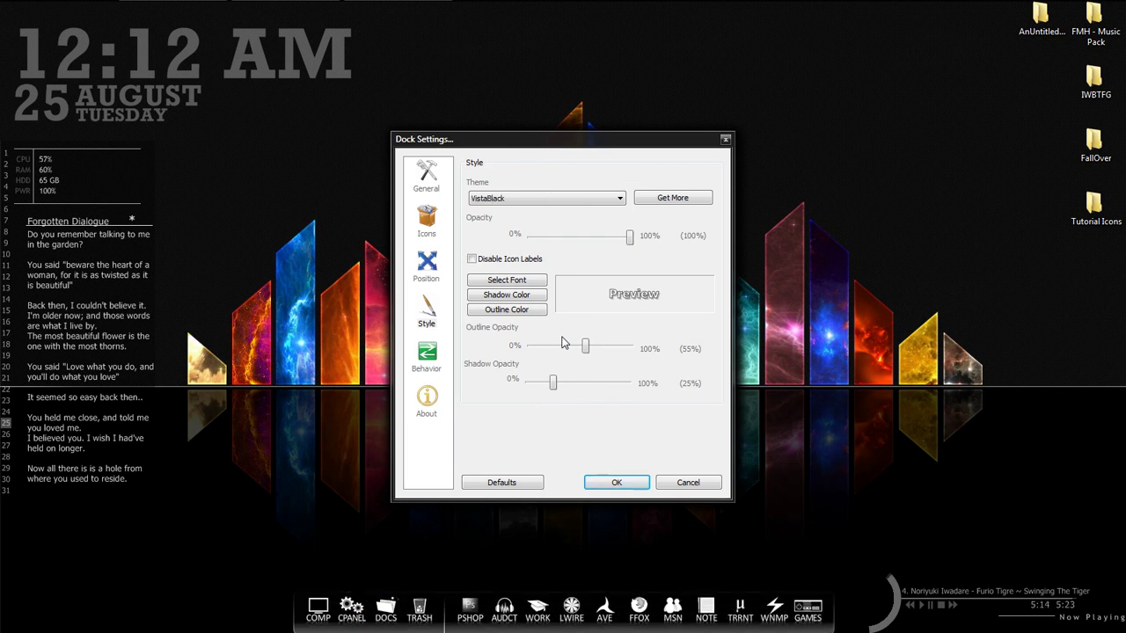
key(Down)
key(Down)
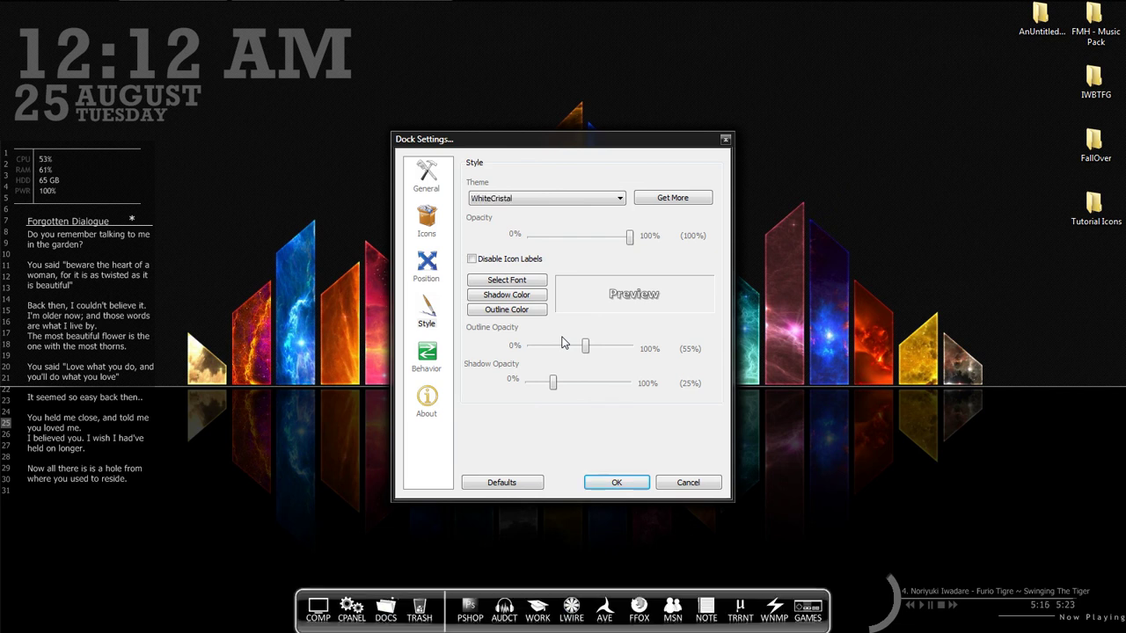
key(Down)
key(Down)
key(Down)
key(Down)
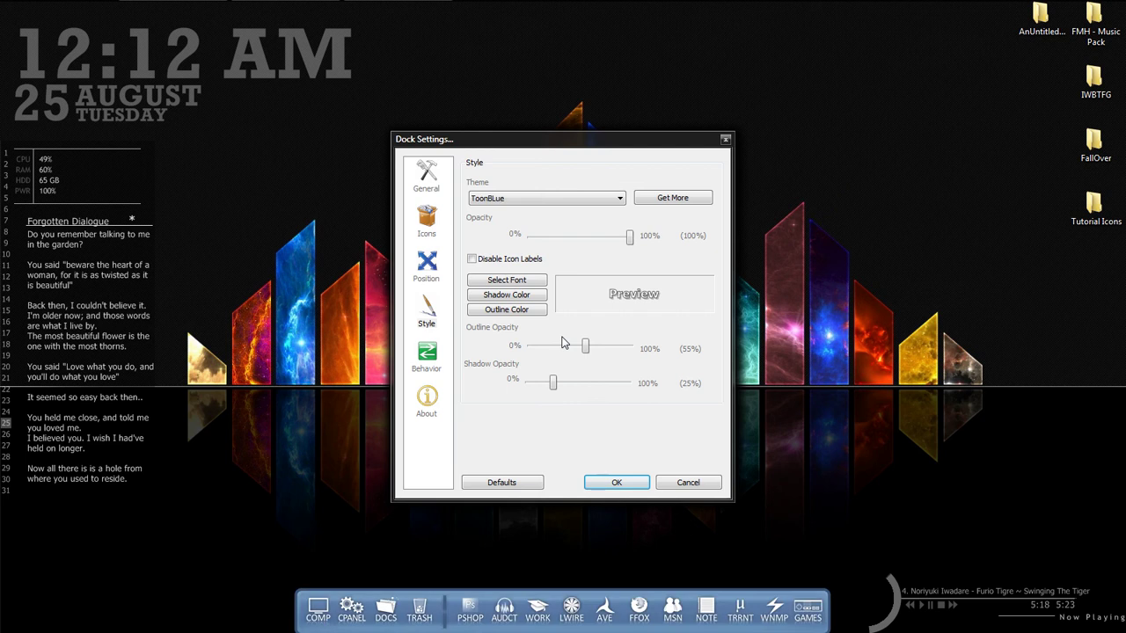
Set the dock theme to Simply and accept the dock settings.
key(Up)
key(Down)
key(Up)
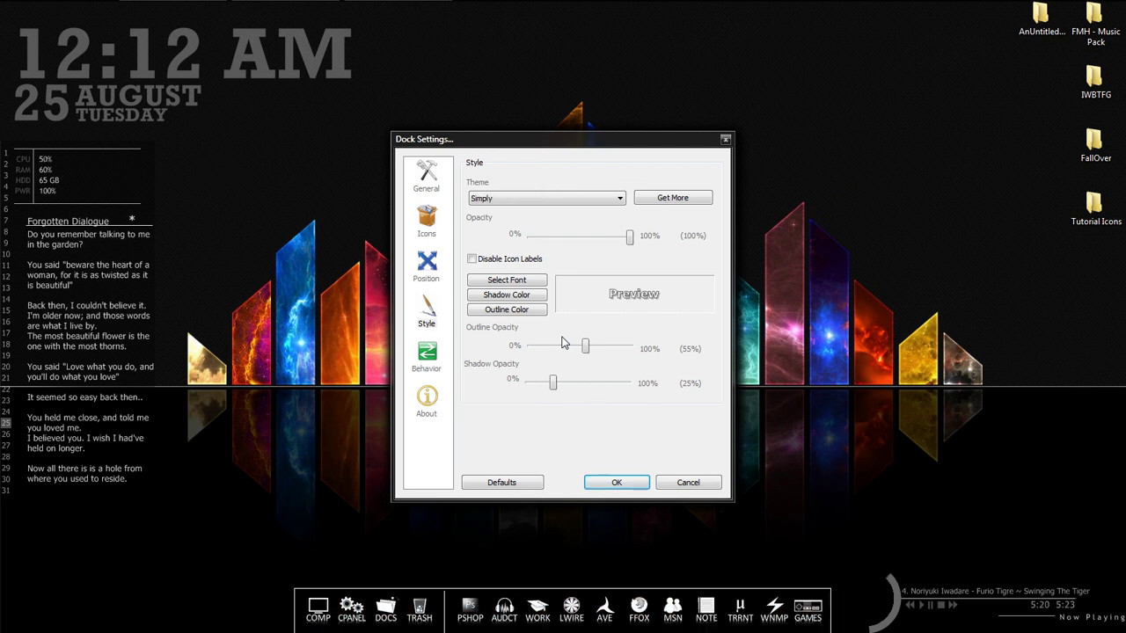
click(623, 483)
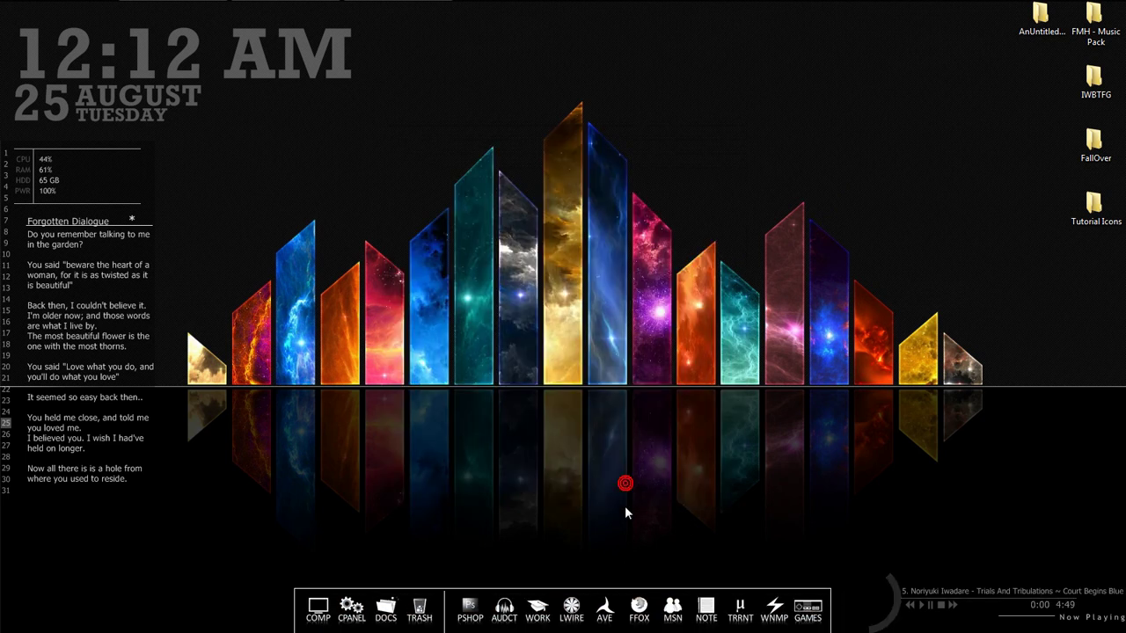
View the online Get Skins page through the dock's style settings, and close the settings and the web page.
right_click(688, 603)
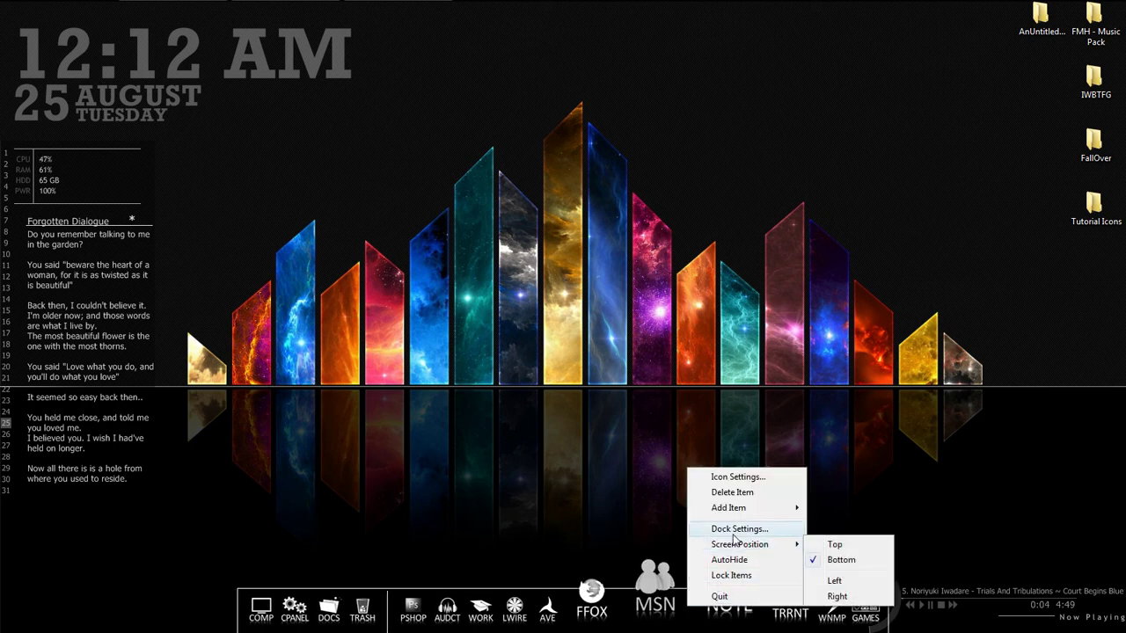
click(737, 529)
click(541, 198)
click(541, 195)
click(645, 197)
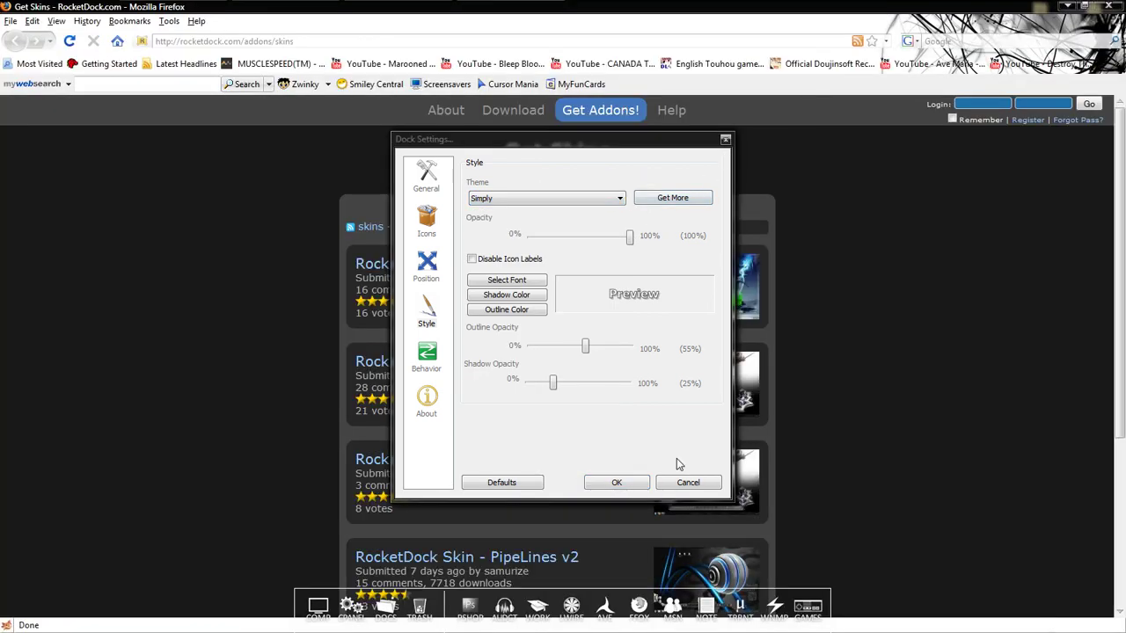
click(665, 482)
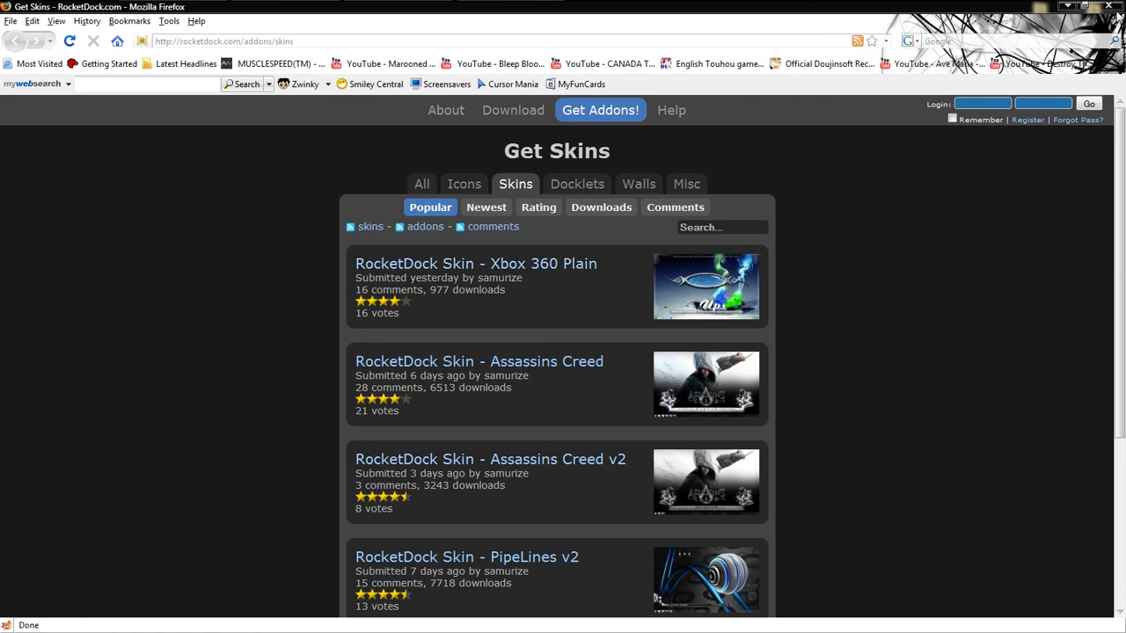
click(1110, 7)
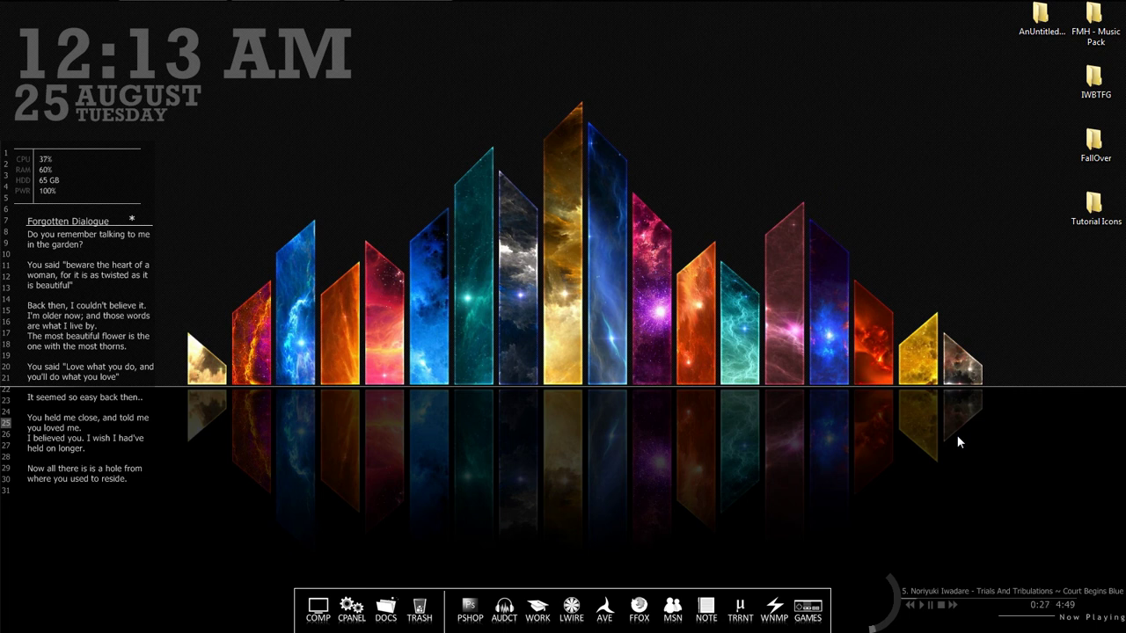
right_click(252, 53)
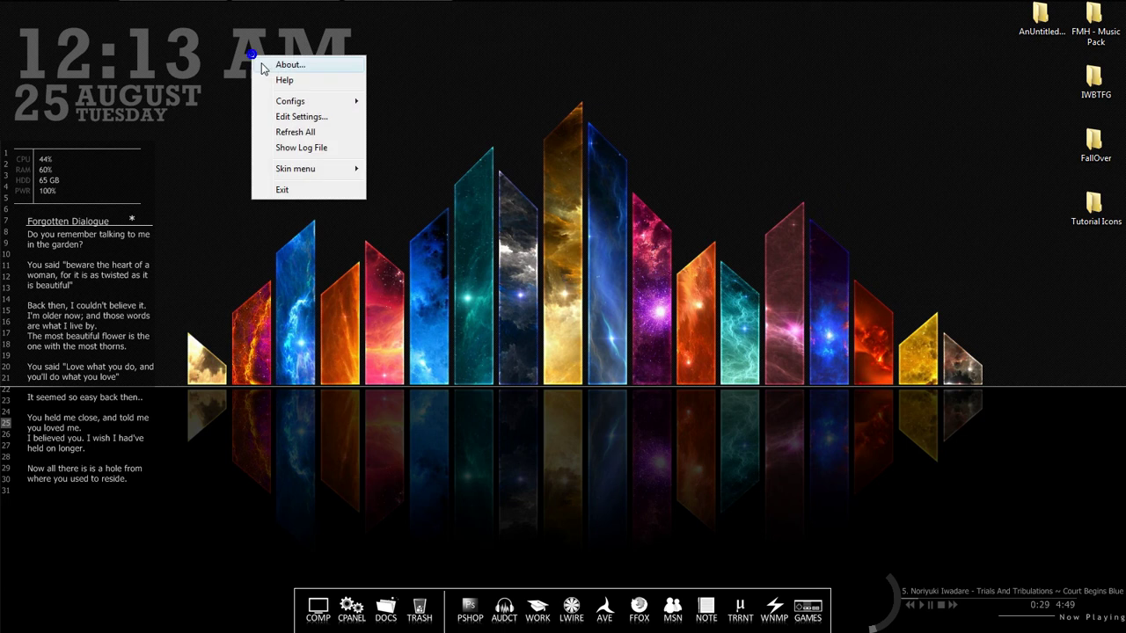
click(564, 389)
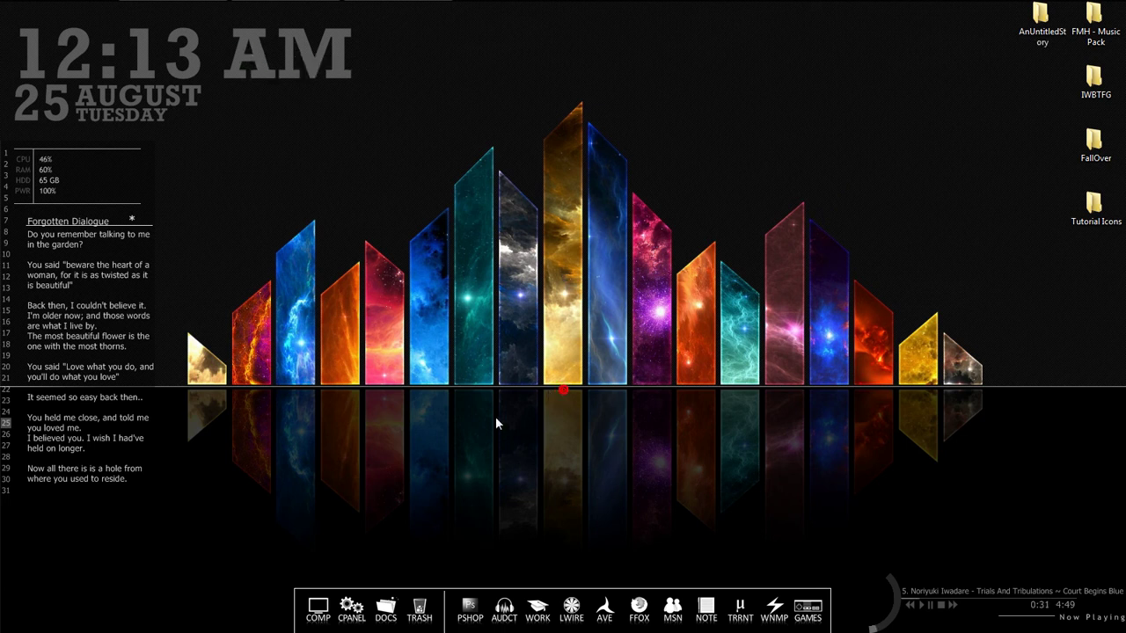